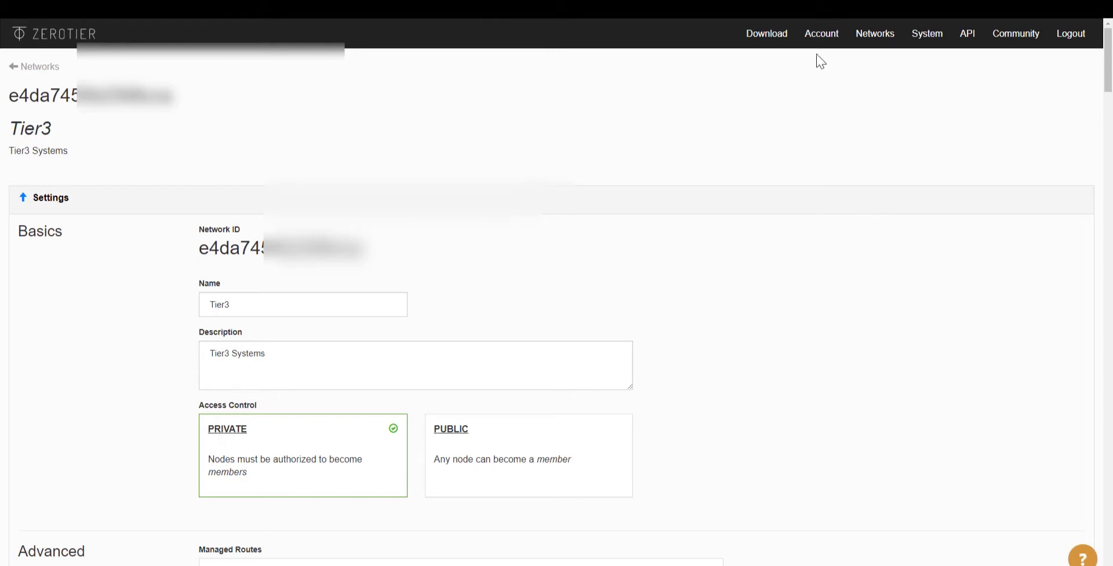
- Reopen the Tier3 network from the list and show its 10.147.17.0/24 route and 10.147.17.* auto-assign range
{"action": "left_click", "coordinate": [868, 35]}
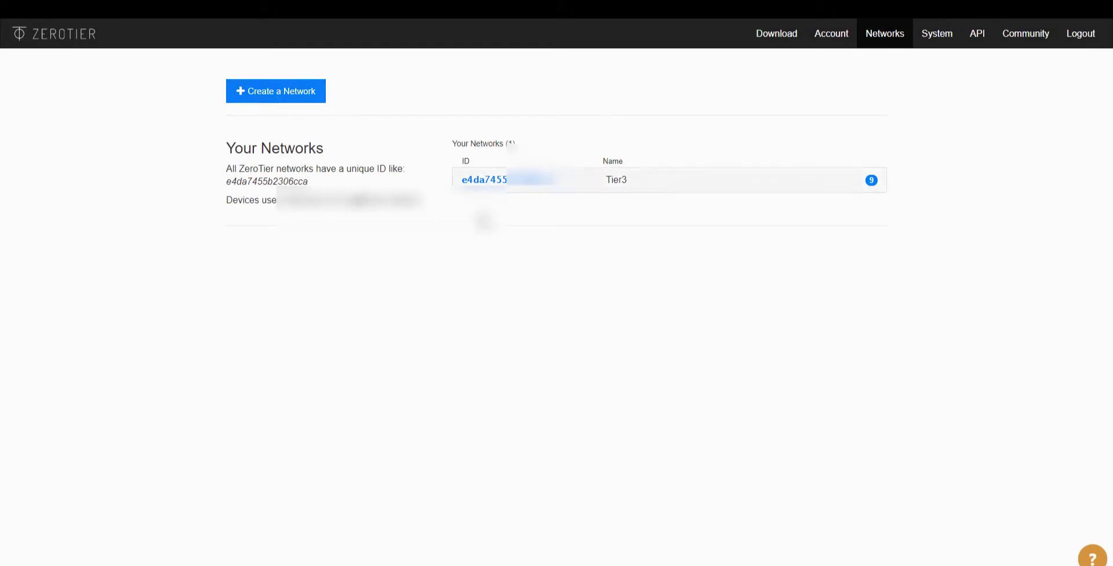
{"action": "left_click", "coordinate": [869, 184]}
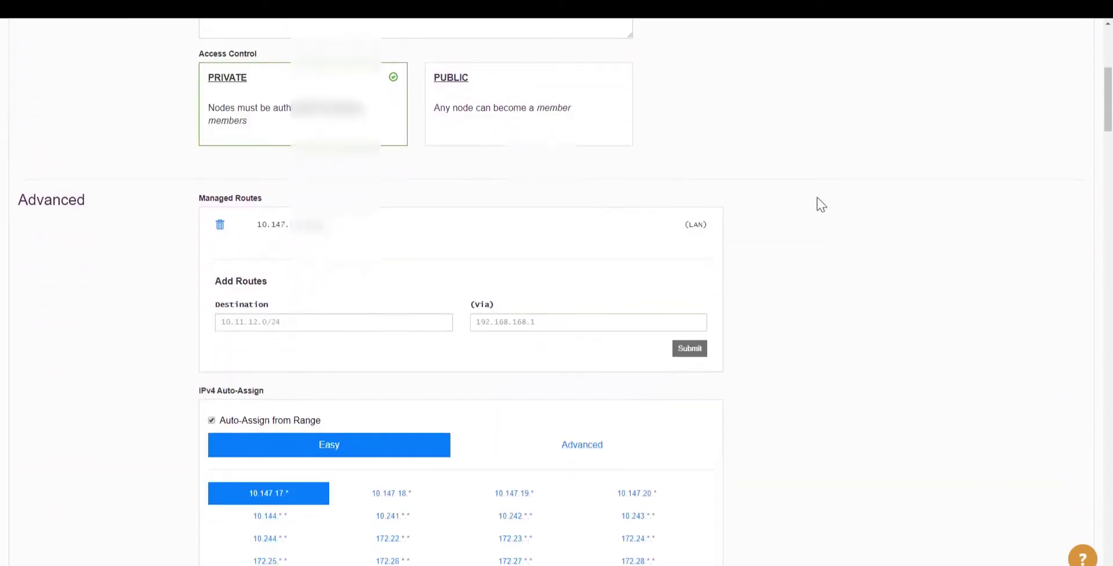
{"action": "scroll", "coordinate": [818, 203], "scroll_direction": "down", "scroll_amount": 1}
{"action": "scroll", "coordinate": [818, 204], "scroll_direction": "down", "scroll_amount": 1}
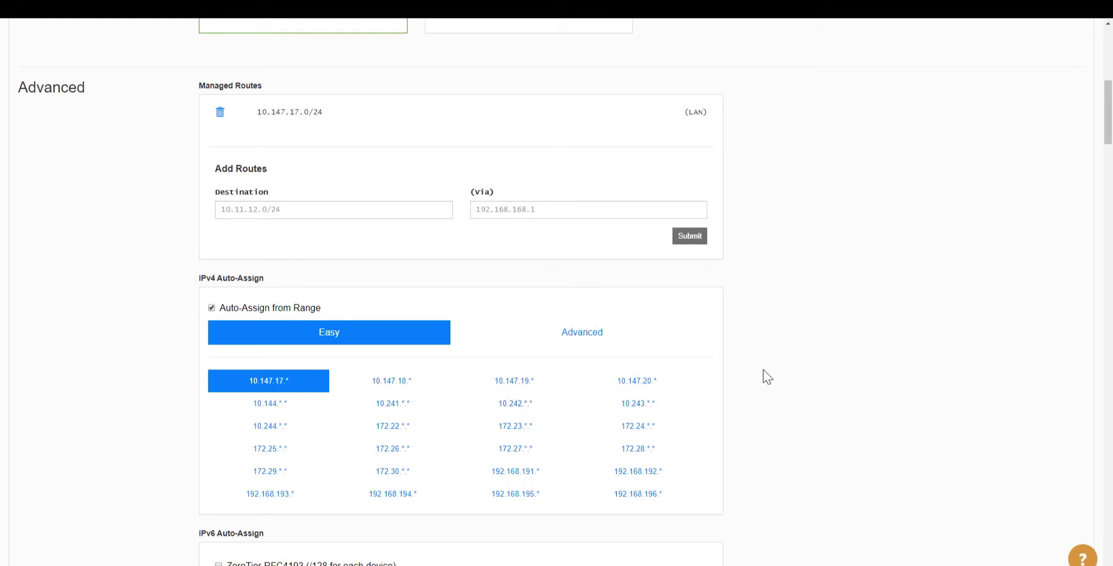
{"action": "scroll", "coordinate": [767, 379], "scroll_direction": "down", "scroll_amount": 4}
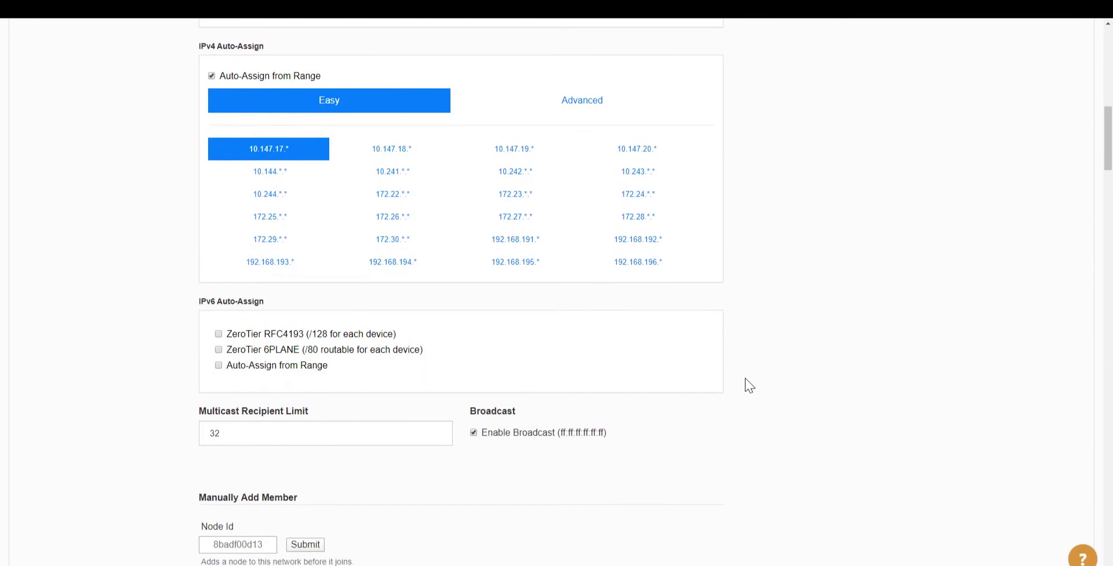
{"action": "scroll", "coordinate": [743, 382], "scroll_direction": "down", "scroll_amount": 4}
{"action": "scroll", "coordinate": [744, 347], "scroll_direction": "down", "scroll_amount": 4}
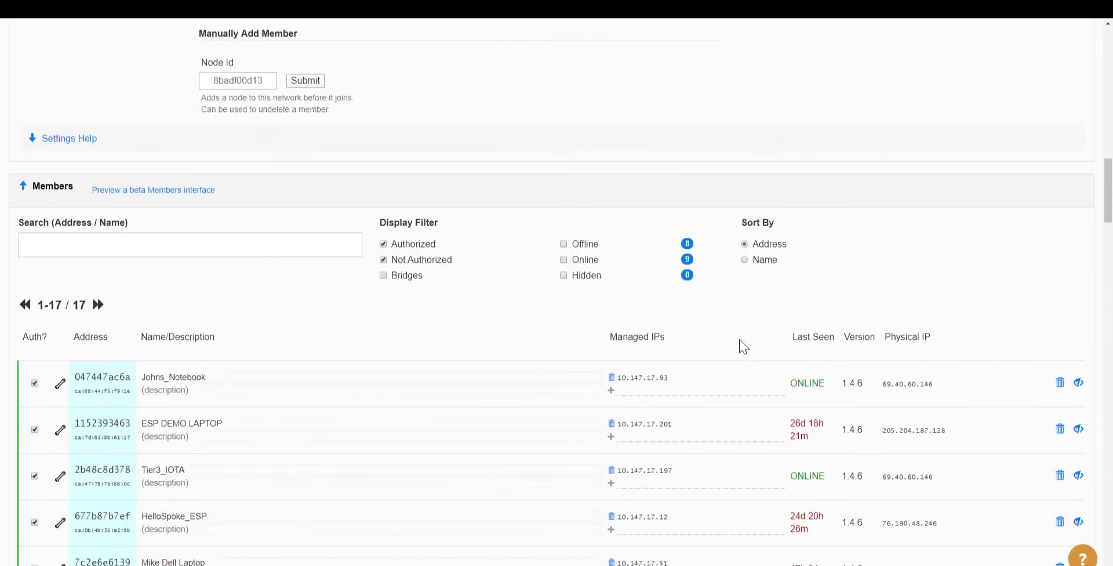
{"action": "scroll", "coordinate": [742, 347], "scroll_direction": "up", "scroll_amount": 1}
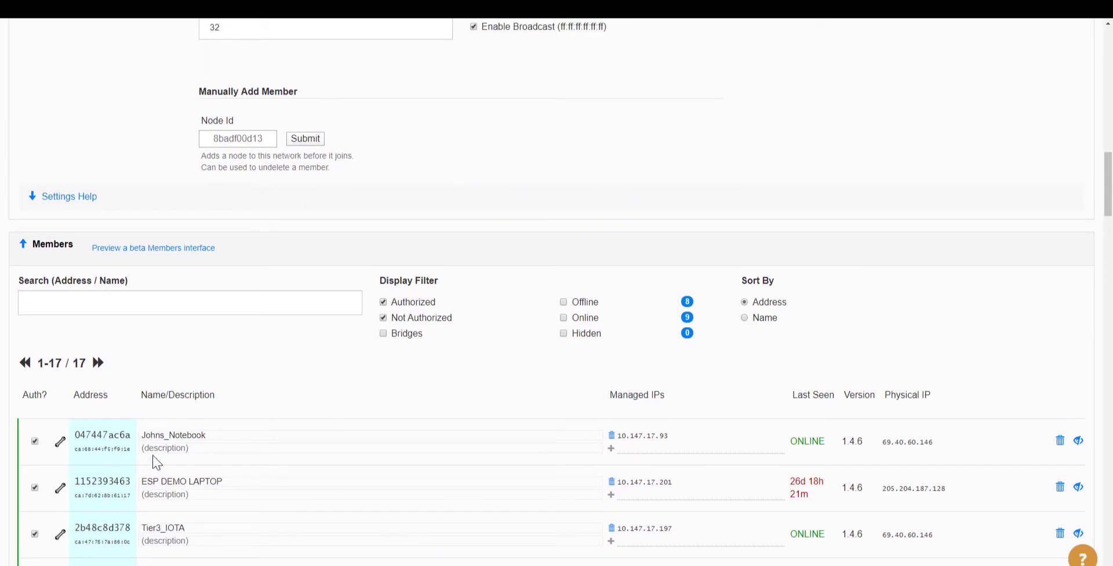
{"action": "scroll", "coordinate": [467, 414], "scroll_direction": "down", "scroll_amount": 2}
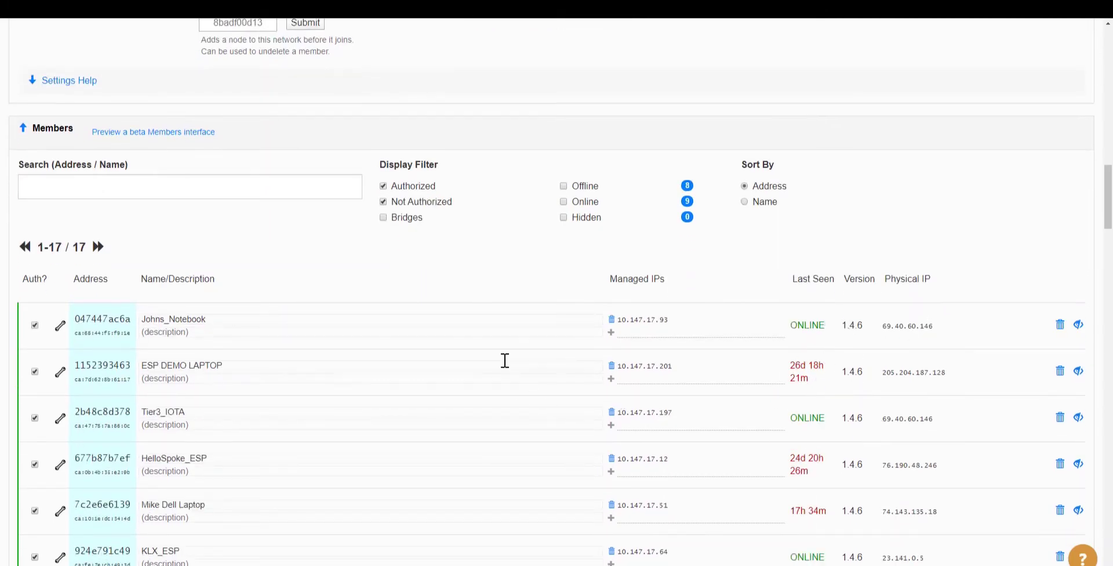
{"action": "scroll", "coordinate": [500, 361], "scroll_direction": "down", "scroll_amount": 5}
{"action": "scroll", "coordinate": [500, 361], "scroll_direction": "down", "scroll_amount": 8}
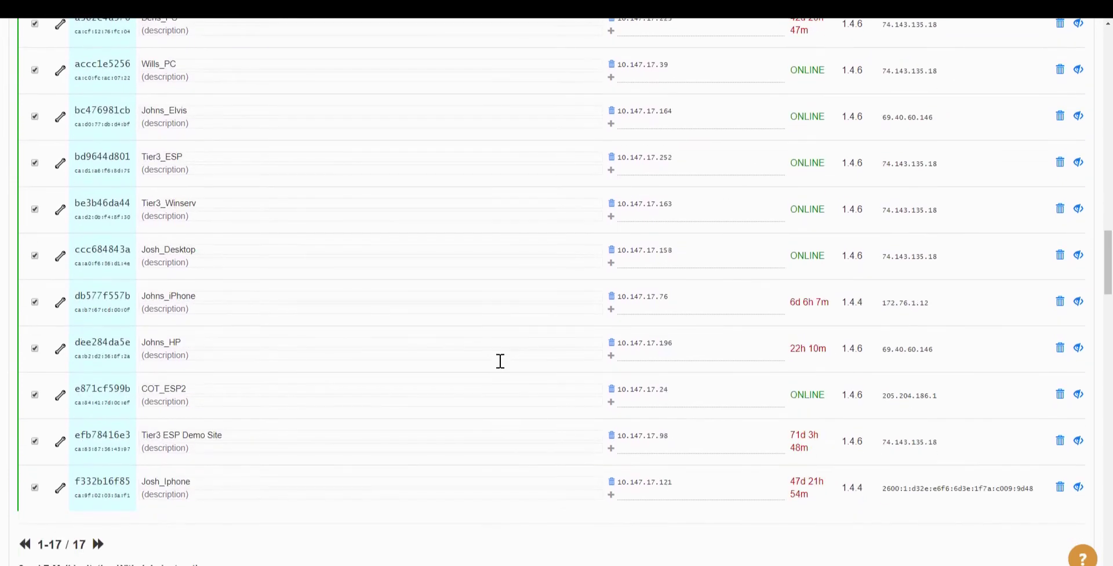
{"action": "scroll", "coordinate": [500, 360], "scroll_direction": "down", "scroll_amount": 4}
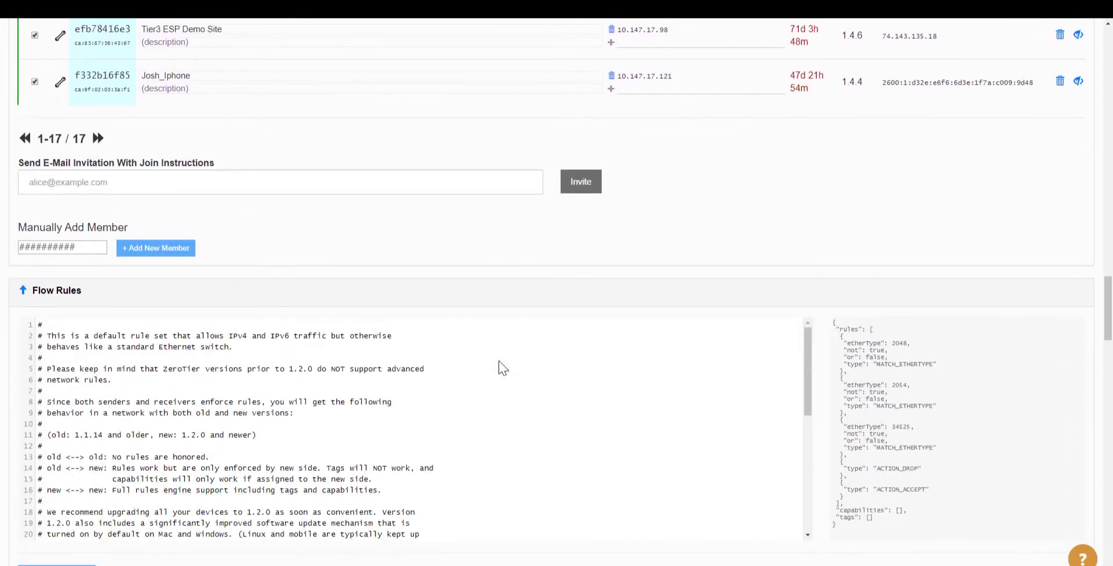
{"action": "scroll", "coordinate": [501, 360], "scroll_direction": "up", "scroll_amount": 3}
{"action": "scroll", "coordinate": [500, 360], "scroll_direction": "up", "scroll_amount": 2}
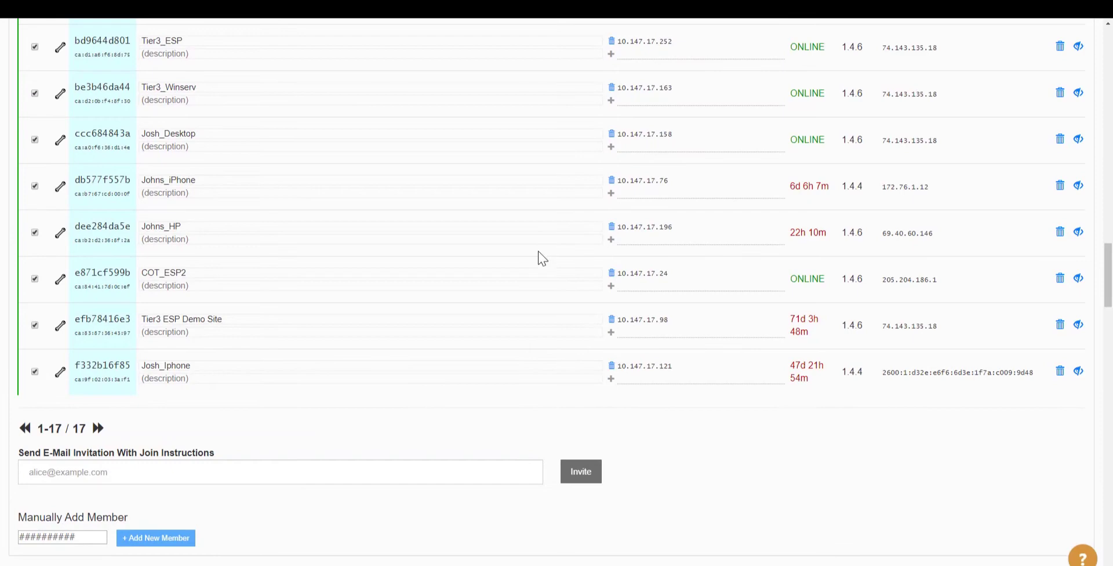
{"action": "scroll", "coordinate": [411, 318], "scroll_direction": "up", "scroll_amount": 15}
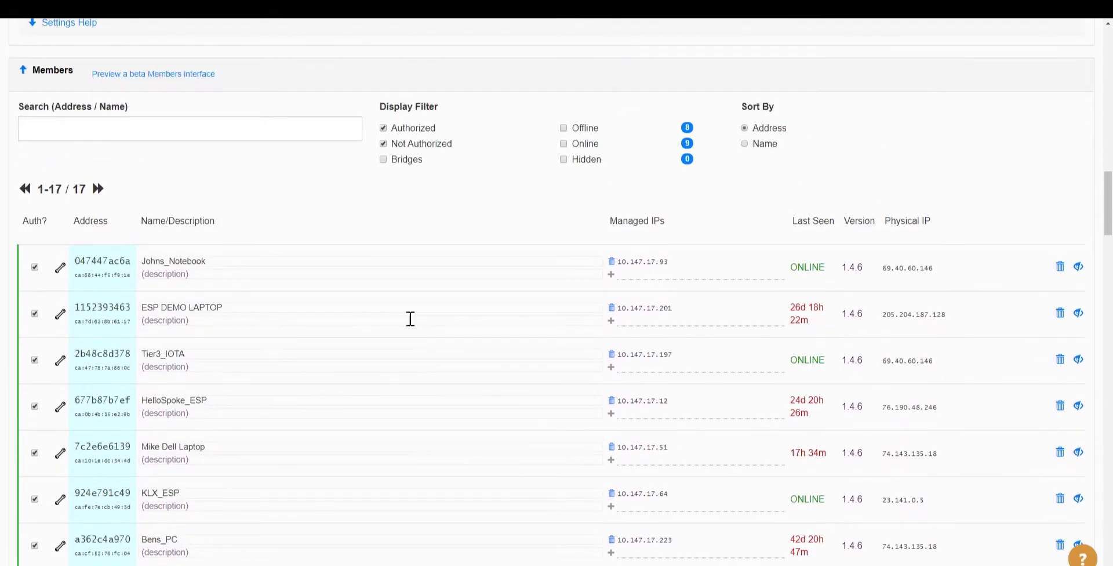
{"action": "scroll", "coordinate": [410, 318], "scroll_direction": "up", "scroll_amount": 10}
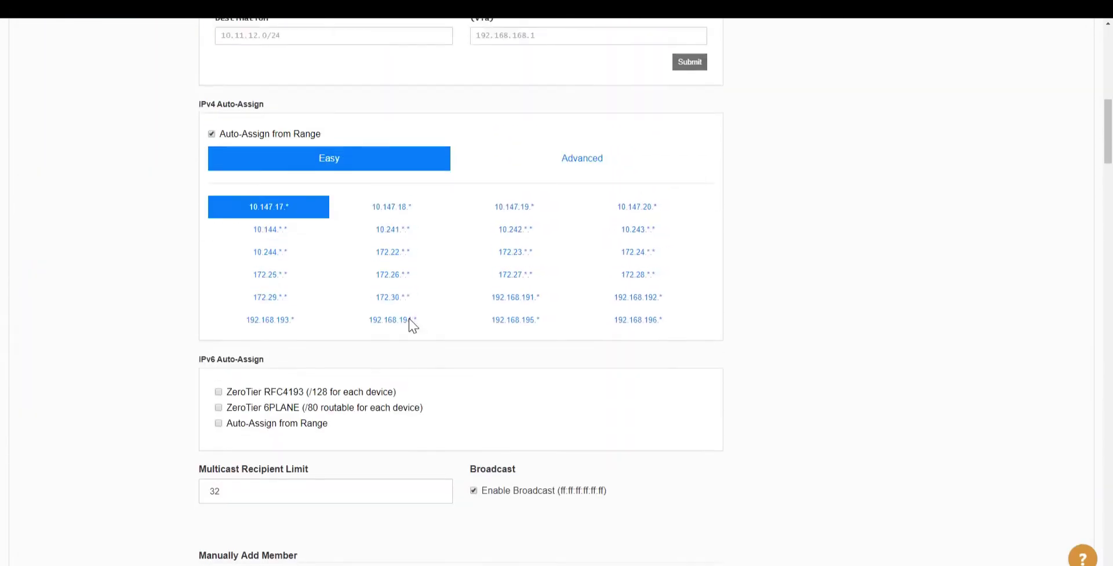
{"action": "scroll", "coordinate": [411, 324], "scroll_direction": "up", "scroll_amount": 4}
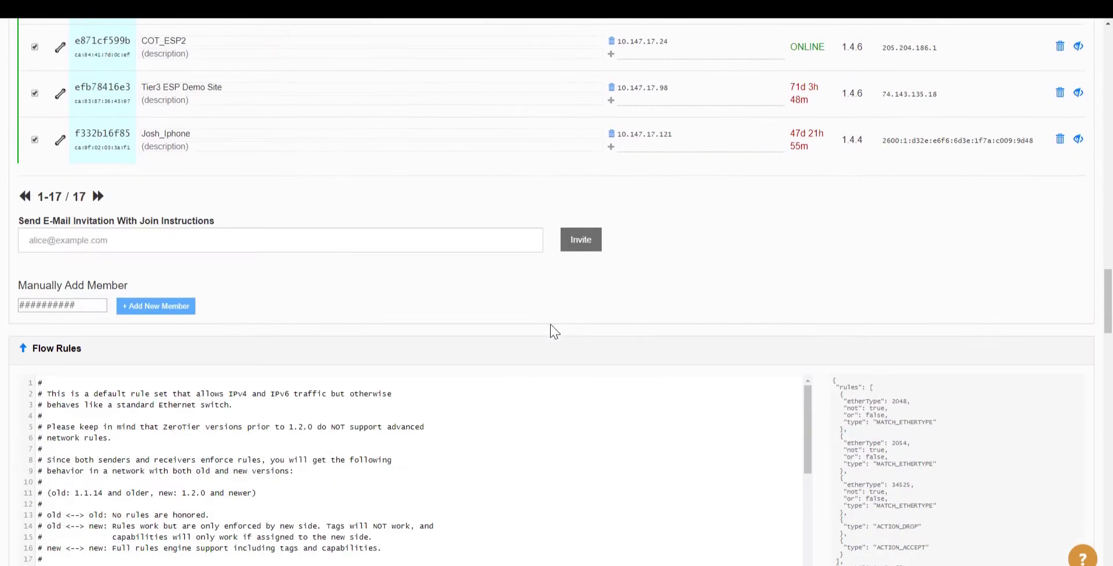
{"action": "scroll", "coordinate": [541, 329], "scroll_direction": "up", "scroll_amount": 8}
{"action": "scroll", "coordinate": [533, 324], "scroll_direction": "up", "scroll_amount": 15}
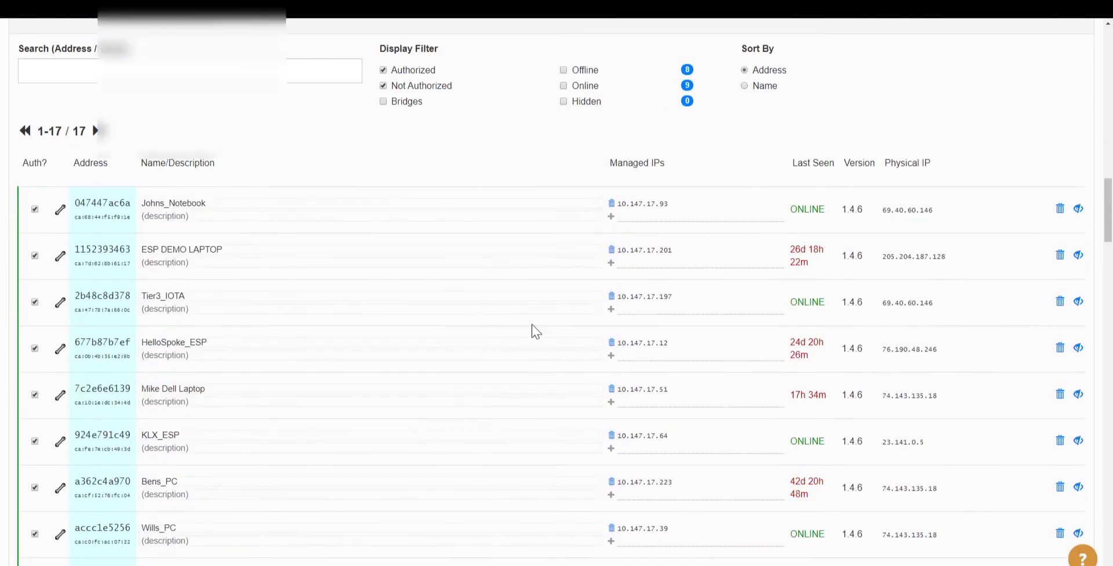
{"action": "scroll", "coordinate": [533, 328], "scroll_direction": "up", "scroll_amount": 10}
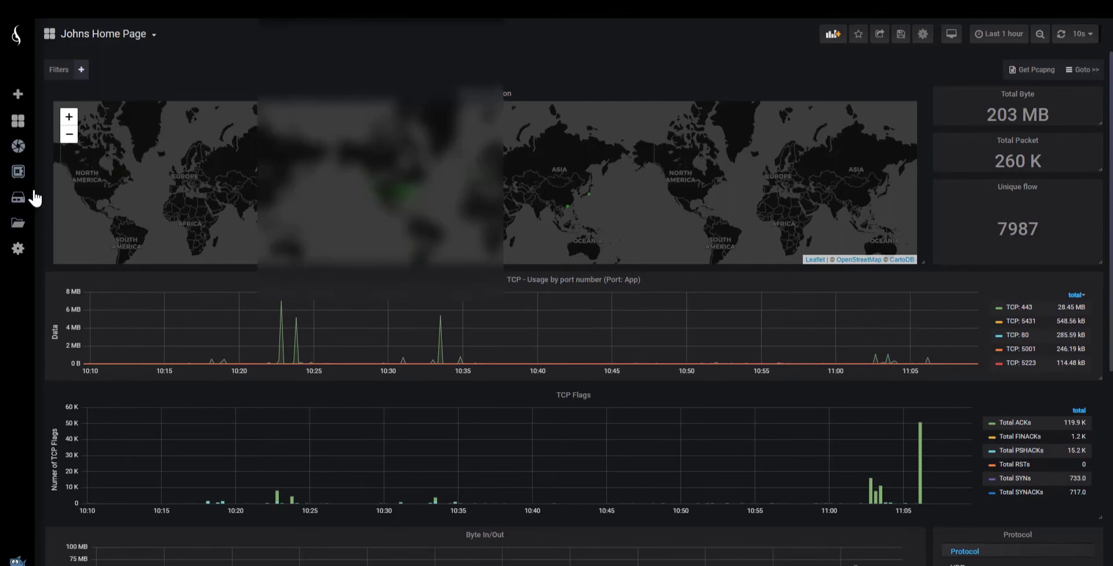
- Open IOTA Settings > Configuration and review the ZeroTier Join Network ID set to Tier3
{"action": "mouse_move", "coordinate": [10, 203]}
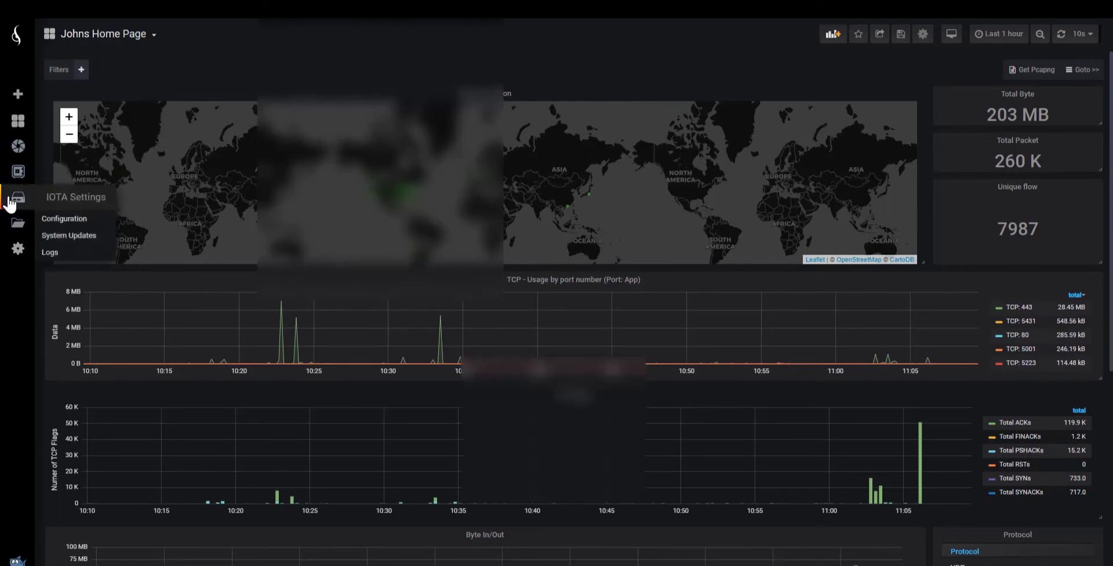
{"action": "left_click", "coordinate": [66, 220]}
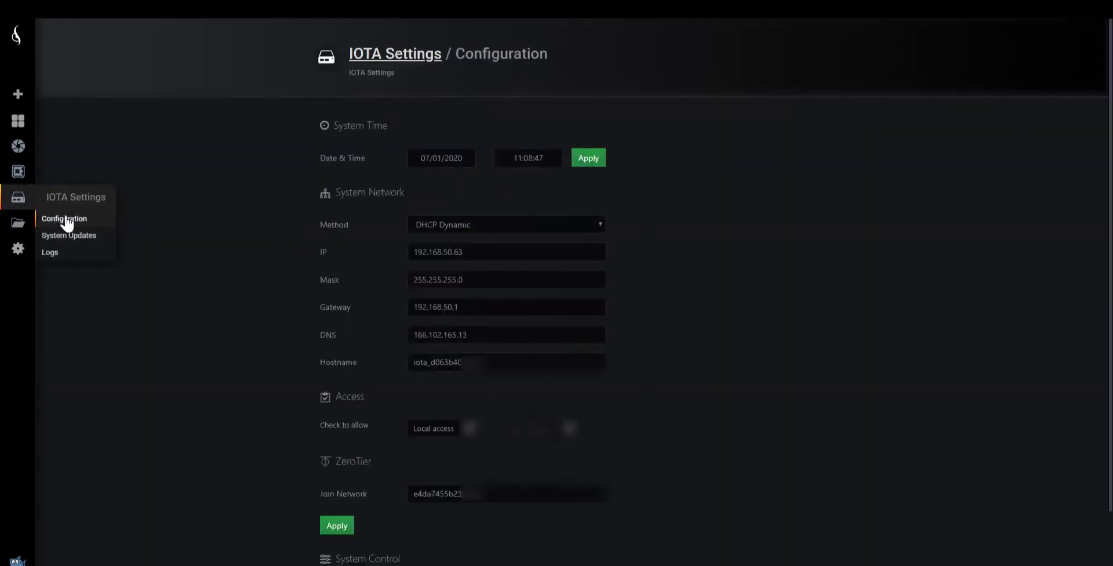
{"action": "scroll", "coordinate": [161, 330], "scroll_direction": "down", "scroll_amount": 3}
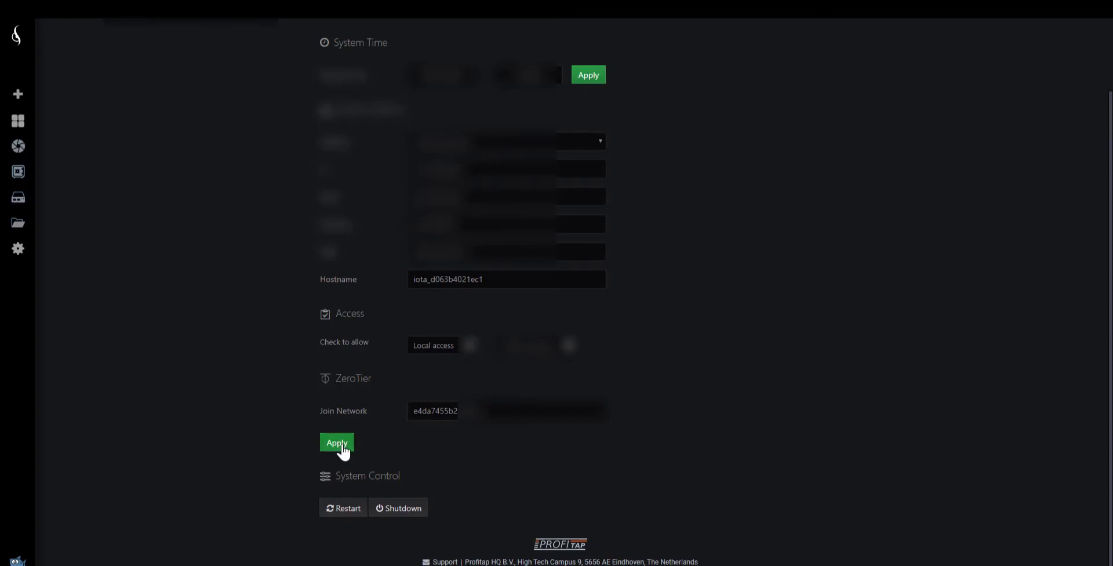
{"action": "scroll", "coordinate": [208, 376], "scroll_direction": "up", "scroll_amount": 2}
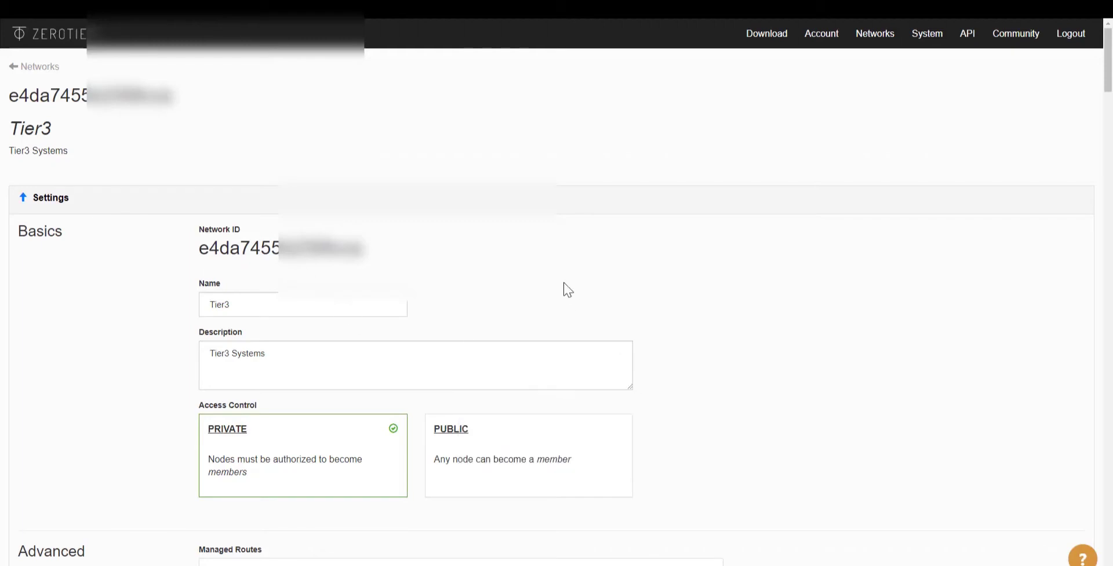
{"action": "scroll", "coordinate": [562, 288], "scroll_direction": "down", "scroll_amount": 5}
{"action": "scroll", "coordinate": [562, 319], "scroll_direction": "down", "scroll_amount": 4}
{"action": "scroll", "coordinate": [574, 317], "scroll_direction": "up", "scroll_amount": 9}
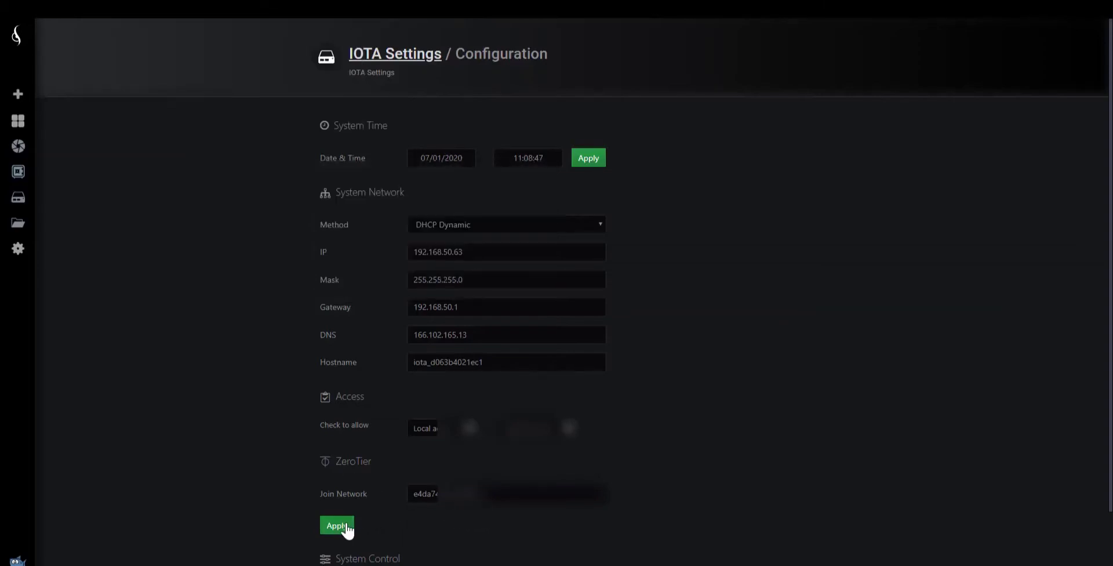
{"action": "scroll", "coordinate": [347, 526], "scroll_direction": "down", "scroll_amount": 2}
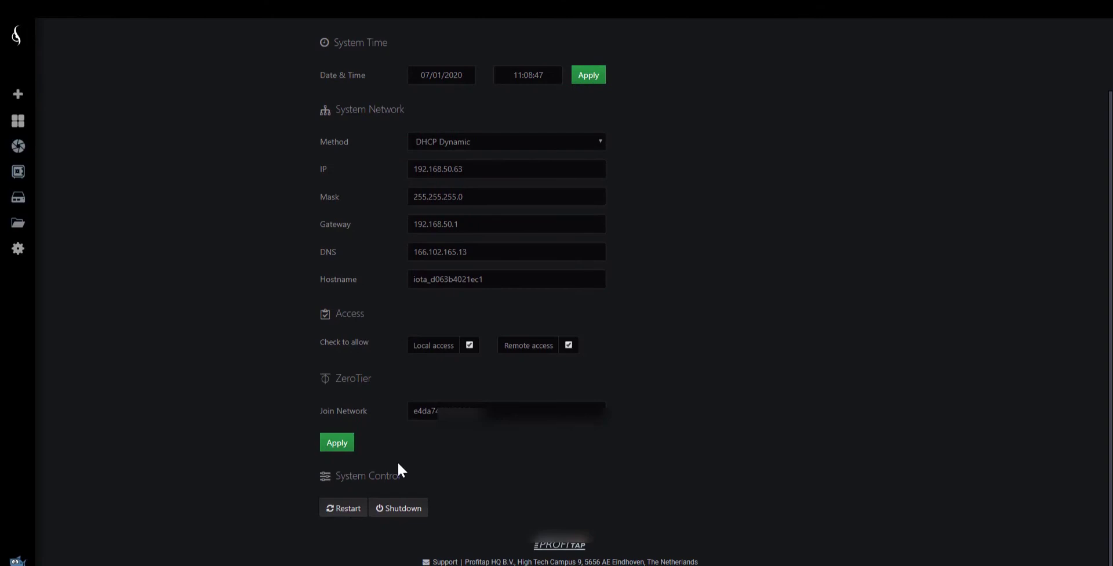
{"action": "scroll", "coordinate": [398, 463], "scroll_direction": "up", "scroll_amount": 1}
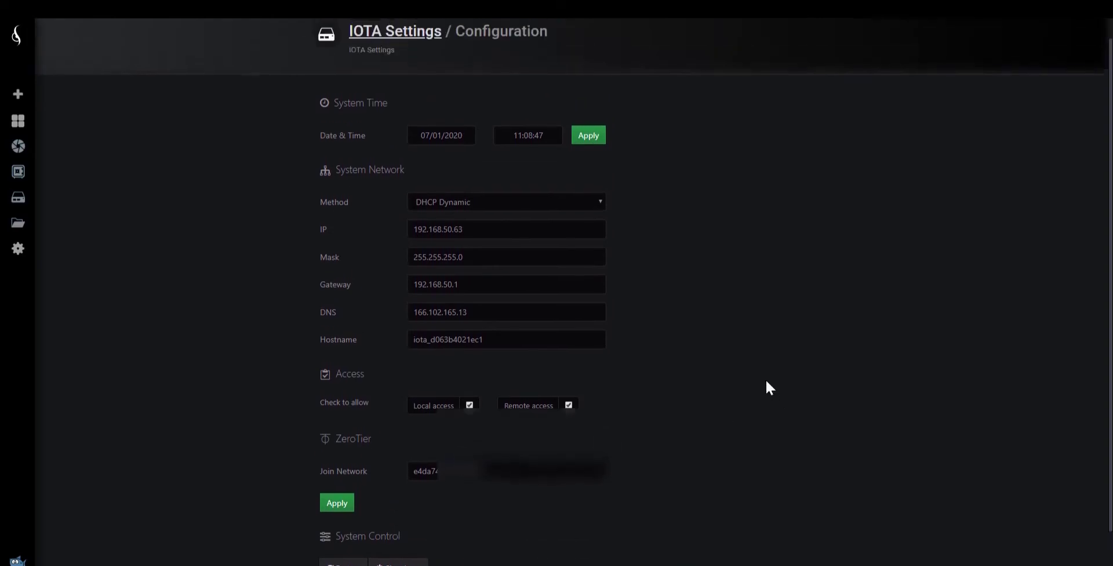
{"action": "scroll", "coordinate": [766, 389], "scroll_direction": "up", "scroll_amount": 1}
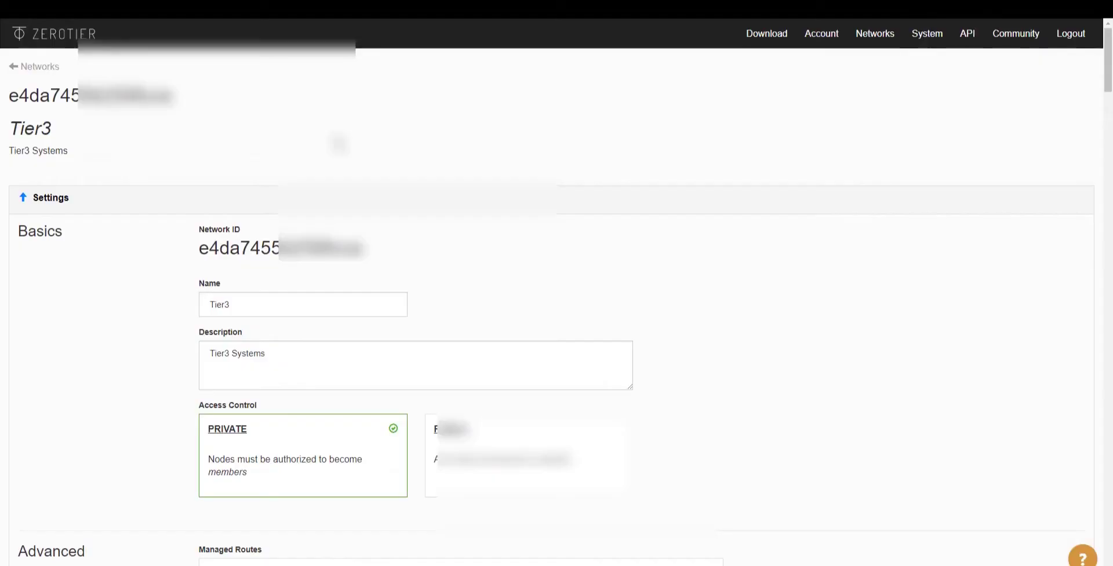
- Browse the ZeroTier download page's installer links, then bring up the Command Prompt's arp -a results
{"action": "left_click", "coordinate": [761, 38]}
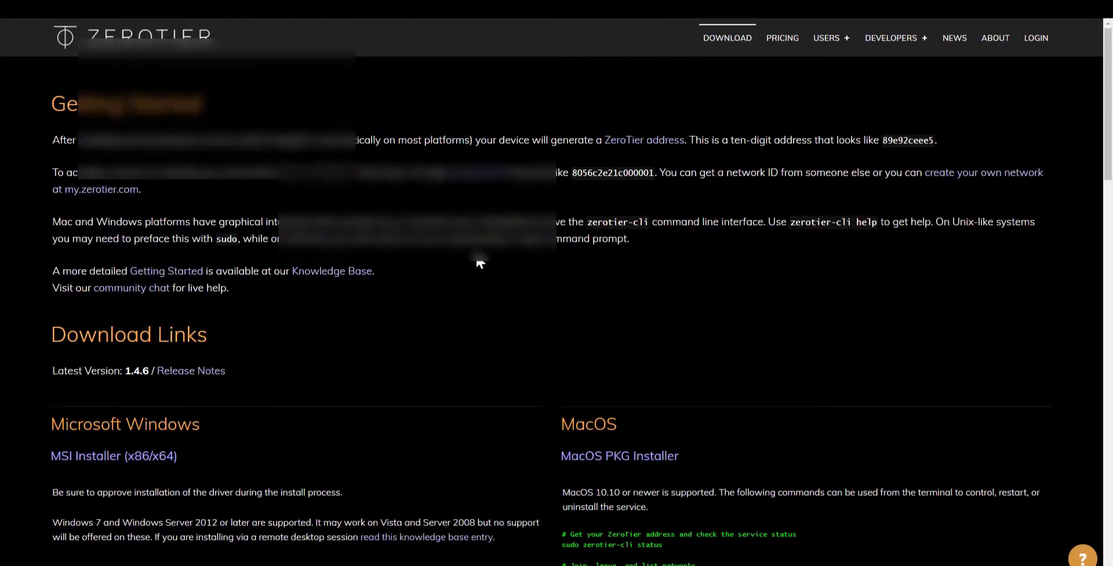
{"action": "scroll", "coordinate": [382, 289], "scroll_direction": "down", "scroll_amount": 3}
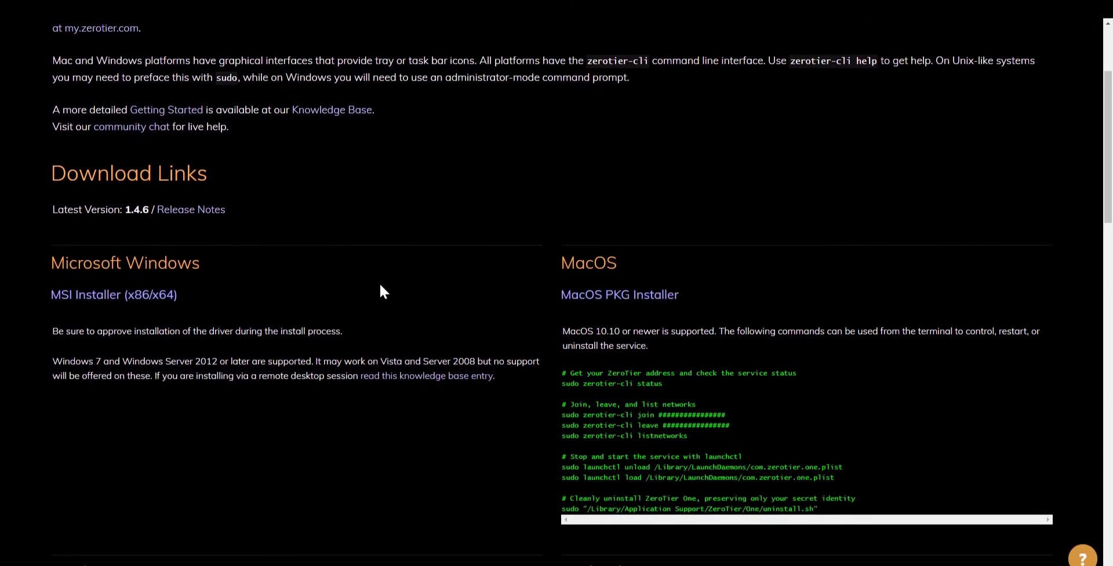
{"action": "scroll", "coordinate": [381, 290], "scroll_direction": "down", "scroll_amount": 1}
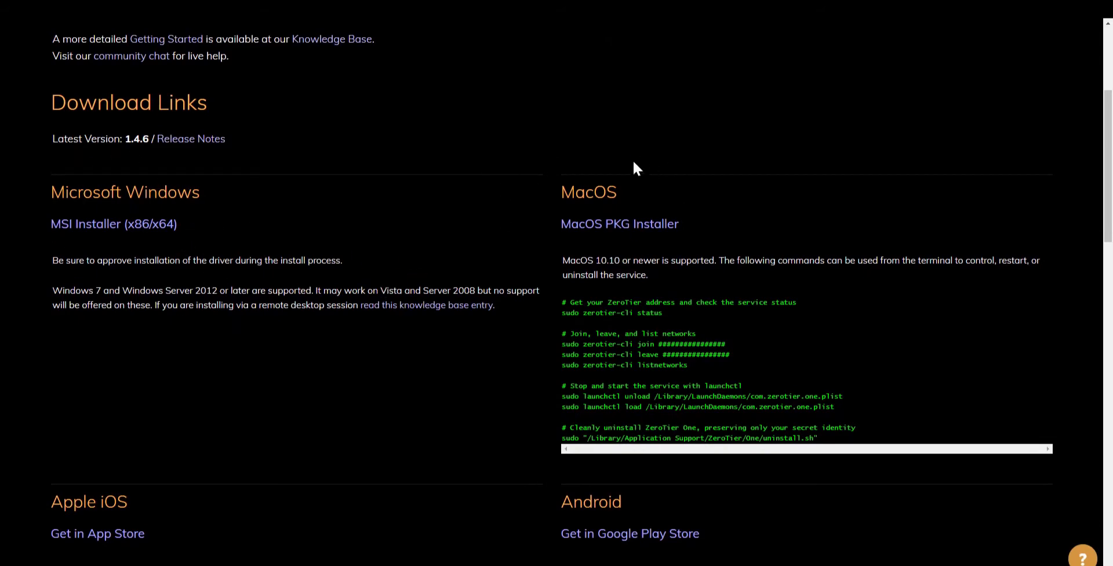
{"action": "scroll", "coordinate": [454, 360], "scroll_direction": "down", "scroll_amount": 3}
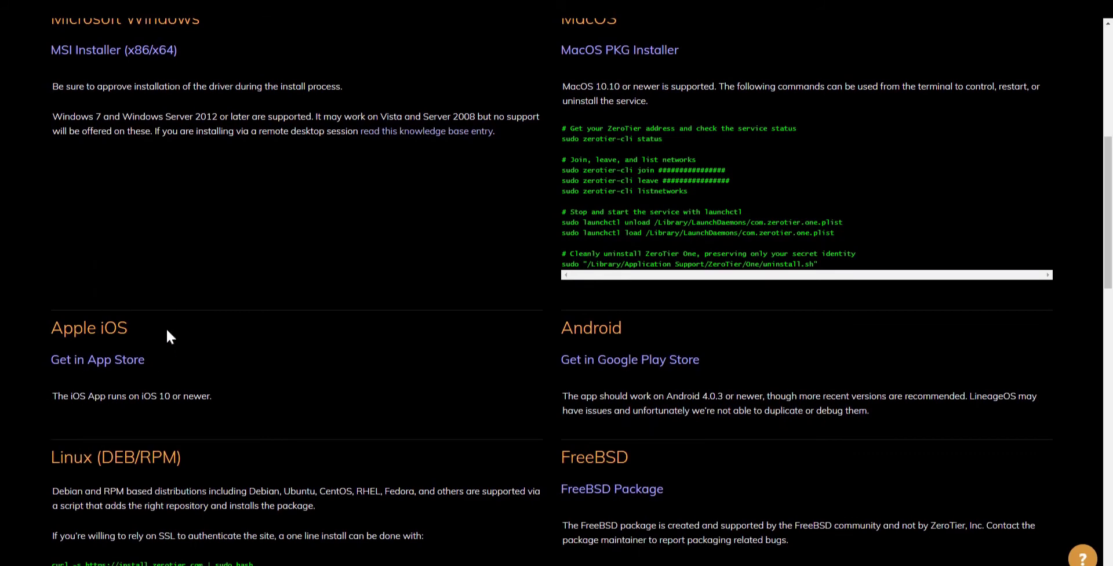
{"action": "scroll", "coordinate": [360, 336], "scroll_direction": "down", "scroll_amount": 2}
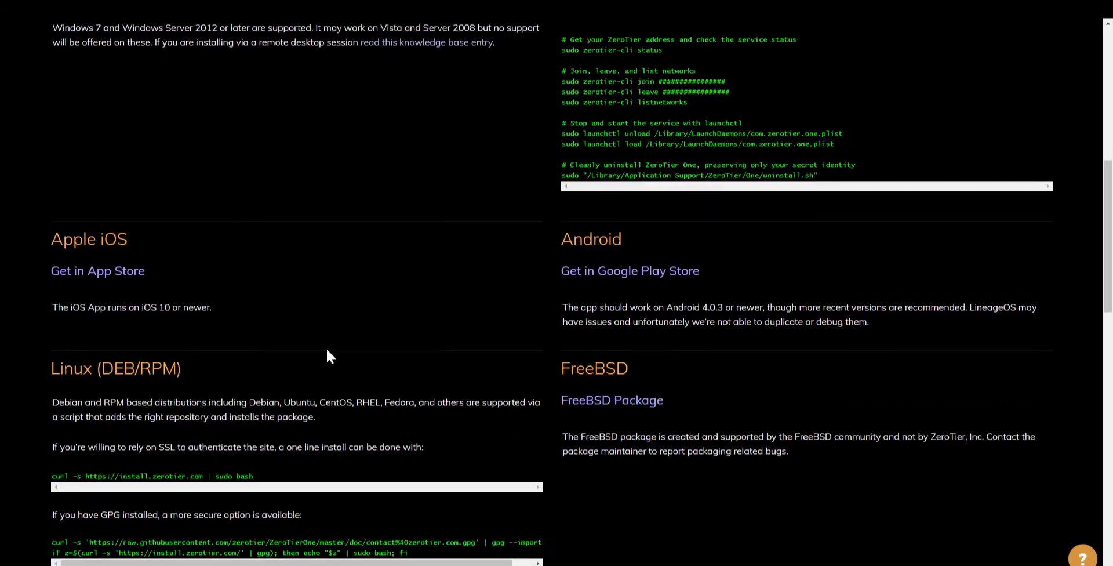
{"action": "scroll", "coordinate": [514, 360], "scroll_direction": "down", "scroll_amount": 5}
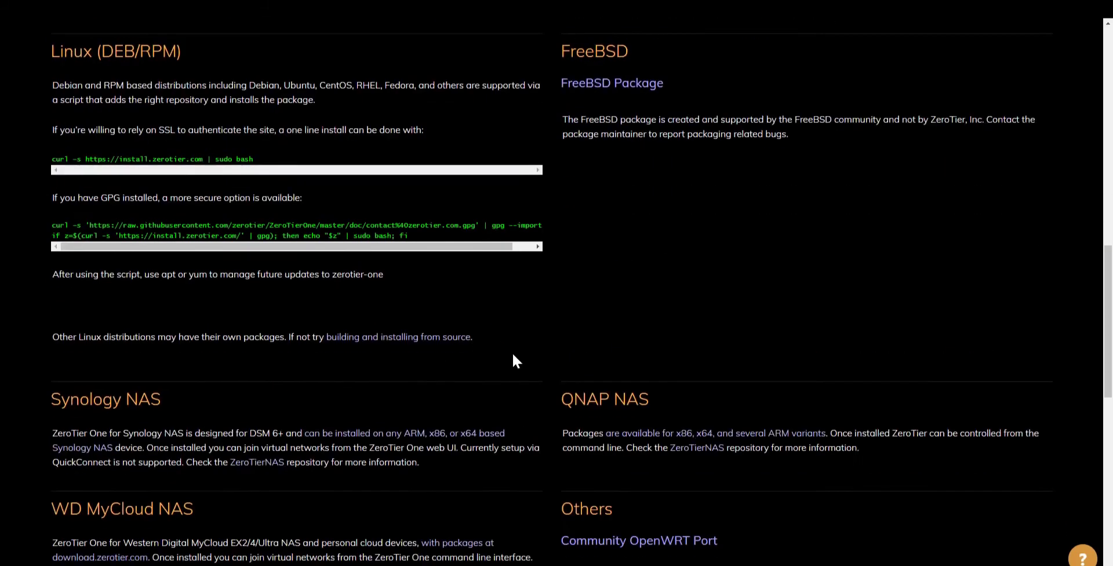
{"action": "scroll", "coordinate": [527, 356], "scroll_direction": "up", "scroll_amount": 7}
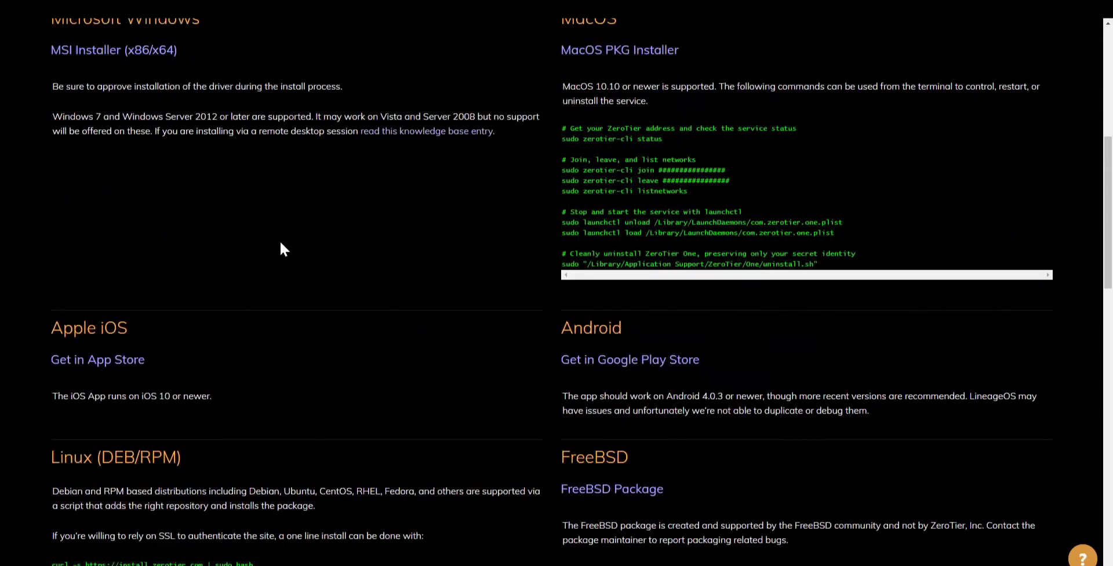
{"action": "scroll", "coordinate": [284, 250], "scroll_direction": "up", "scroll_amount": 7}
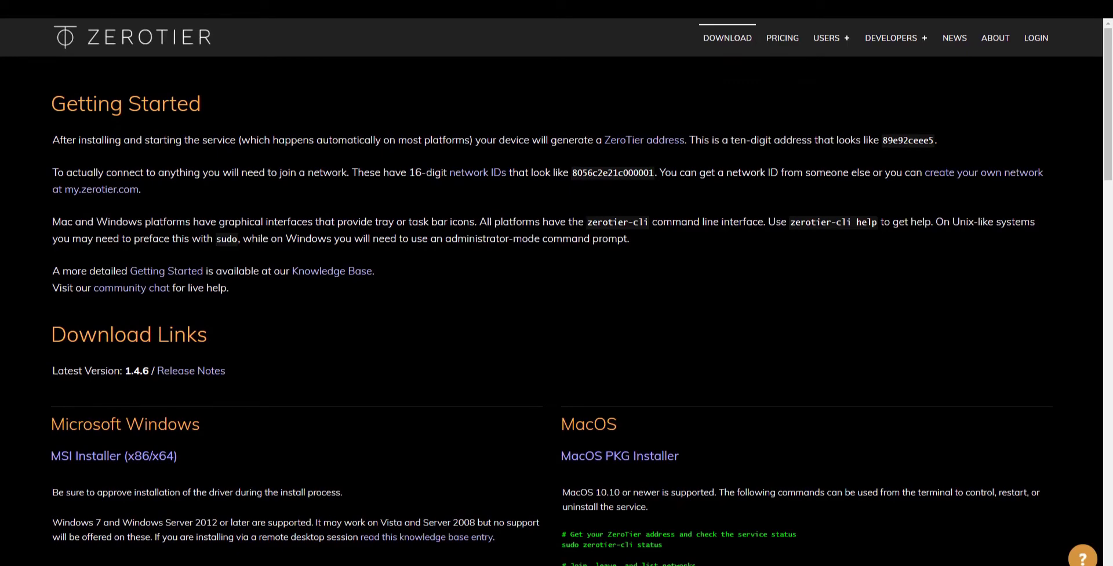
{"action": "key", "text": "alt+Tab"}
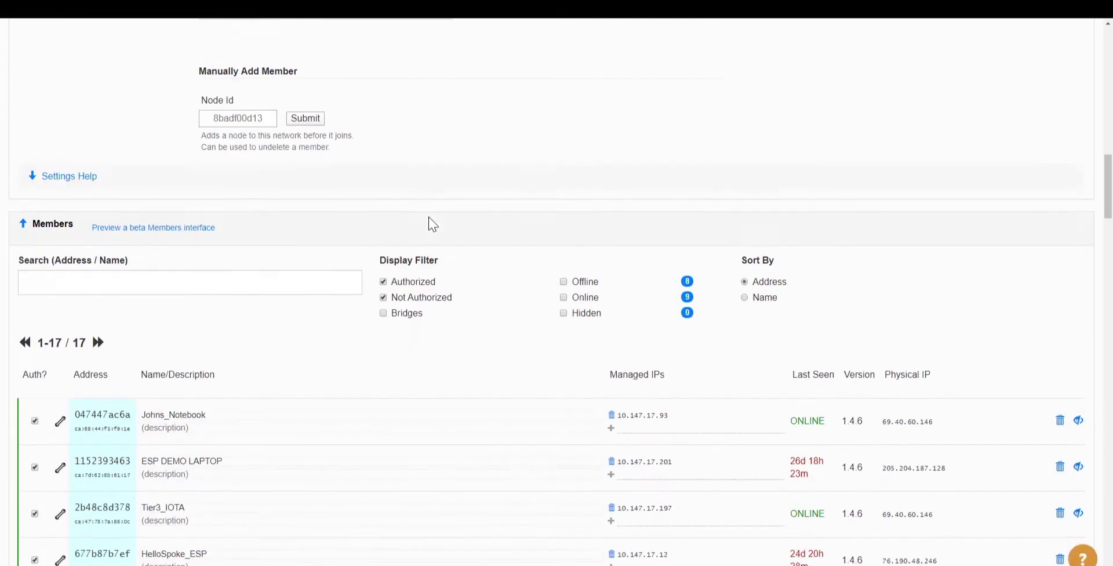
{"action": "scroll", "coordinate": [266, 333], "scroll_direction": "down", "scroll_amount": 4}
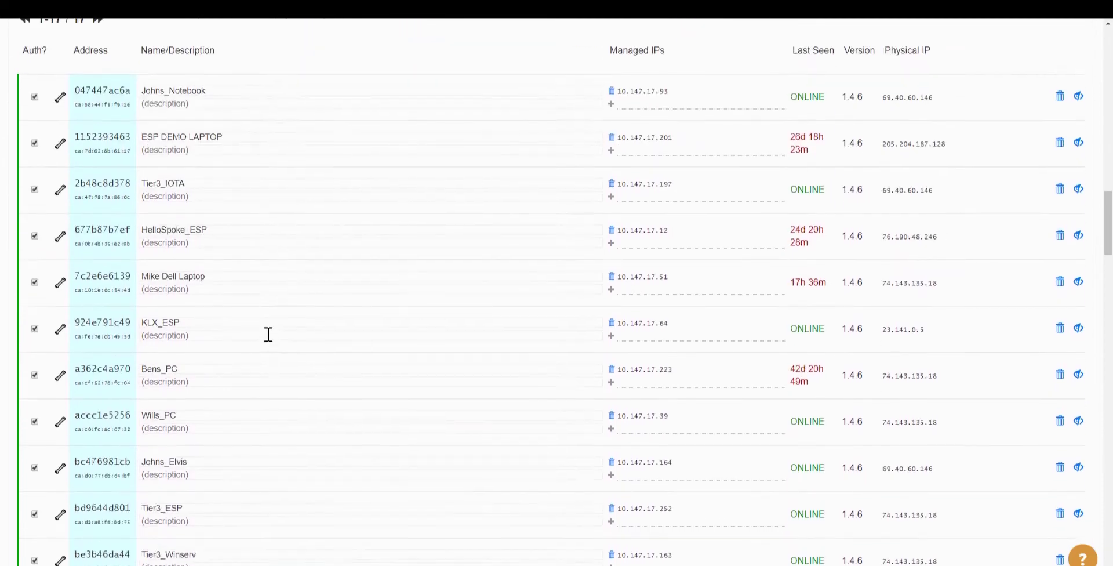
- Scroll through the network's 17 members and its Managed Routes and IPv4 Auto-Assign settings
{"action": "scroll", "coordinate": [240, 300], "scroll_direction": "up", "scroll_amount": 3}
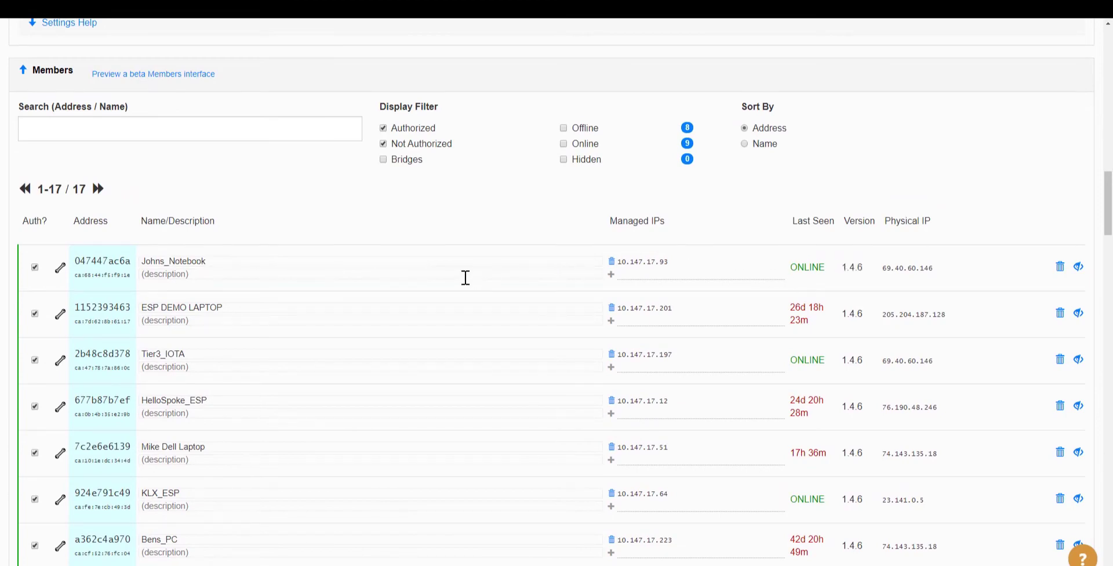
{"action": "scroll", "coordinate": [490, 277], "scroll_direction": "up", "scroll_amount": 10}
{"action": "scroll", "coordinate": [466, 277], "scroll_direction": "up", "scroll_amount": 5}
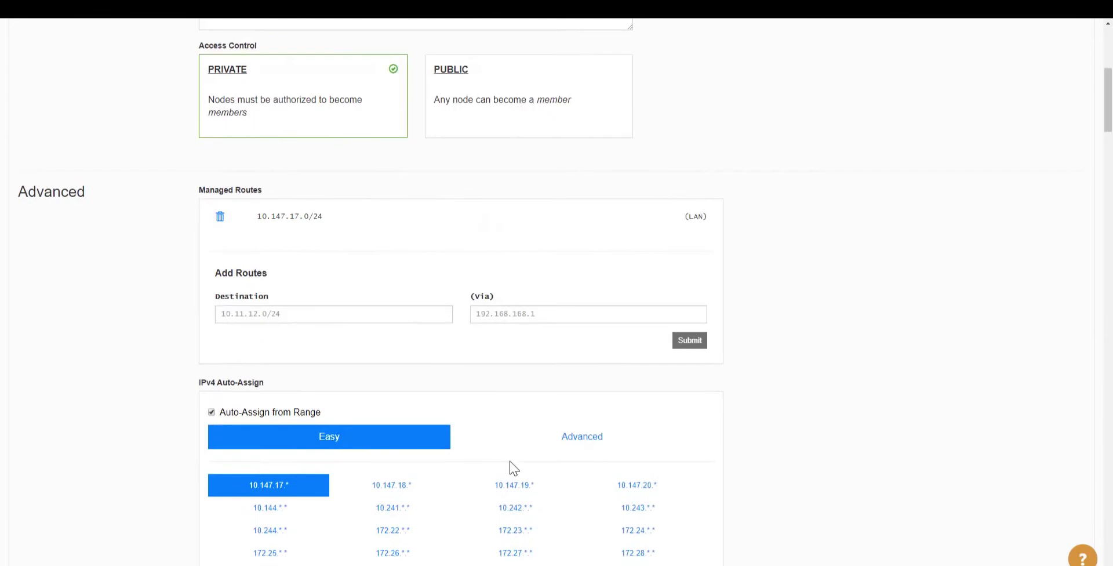
{"action": "scroll", "coordinate": [512, 467], "scroll_direction": "down", "scroll_amount": 15}
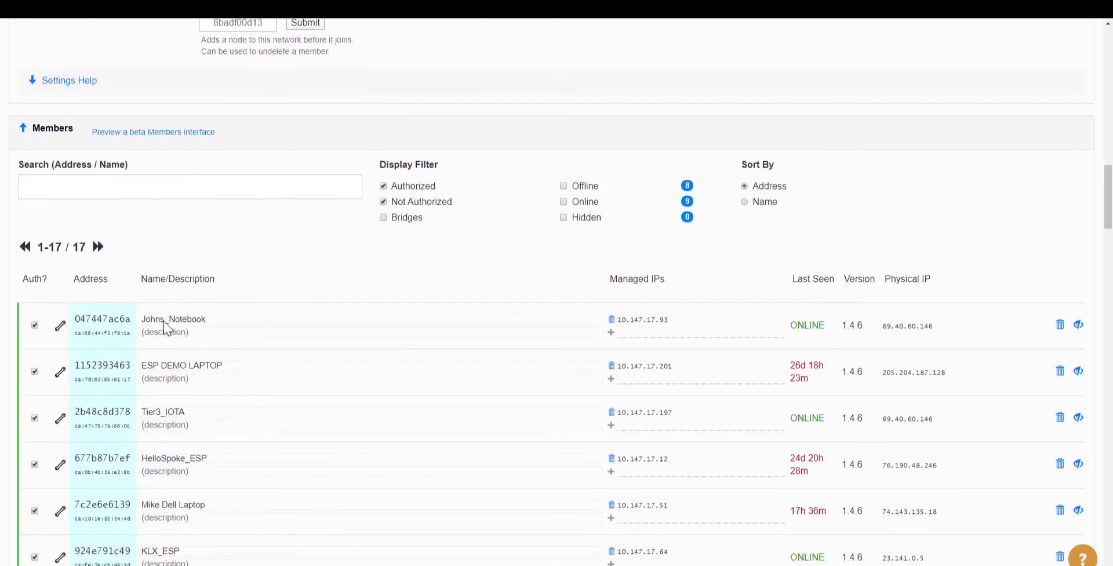
{"action": "scroll", "coordinate": [324, 325], "scroll_direction": "up", "scroll_amount": 2}
{"action": "scroll", "coordinate": [324, 325], "scroll_direction": "up", "scroll_amount": 10}
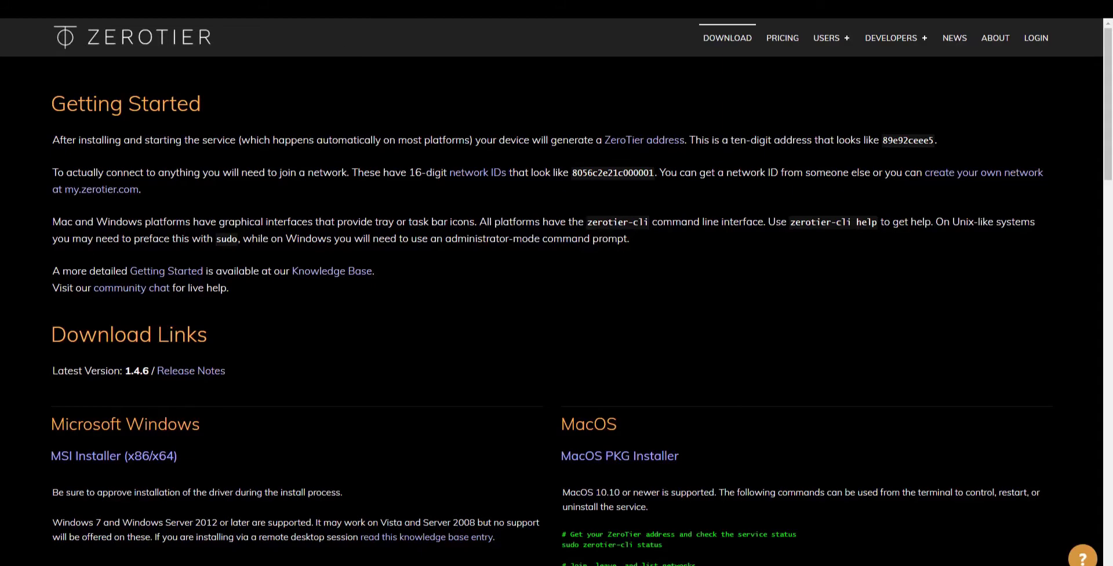
- Bring the Command Prompt forward, move it lower, and scroll to the tracert to 10.147.17.24
{"action": "key", "text": "alt+Tab"}
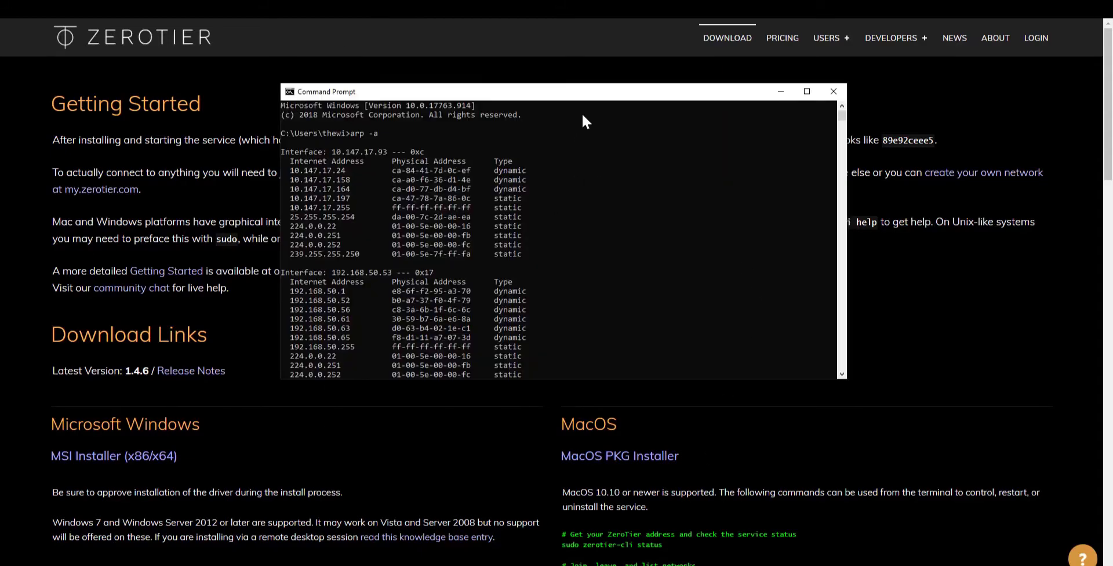
{"action": "left_click_drag", "start_coordinate": [586, 94], "coordinate": [532, 142]}
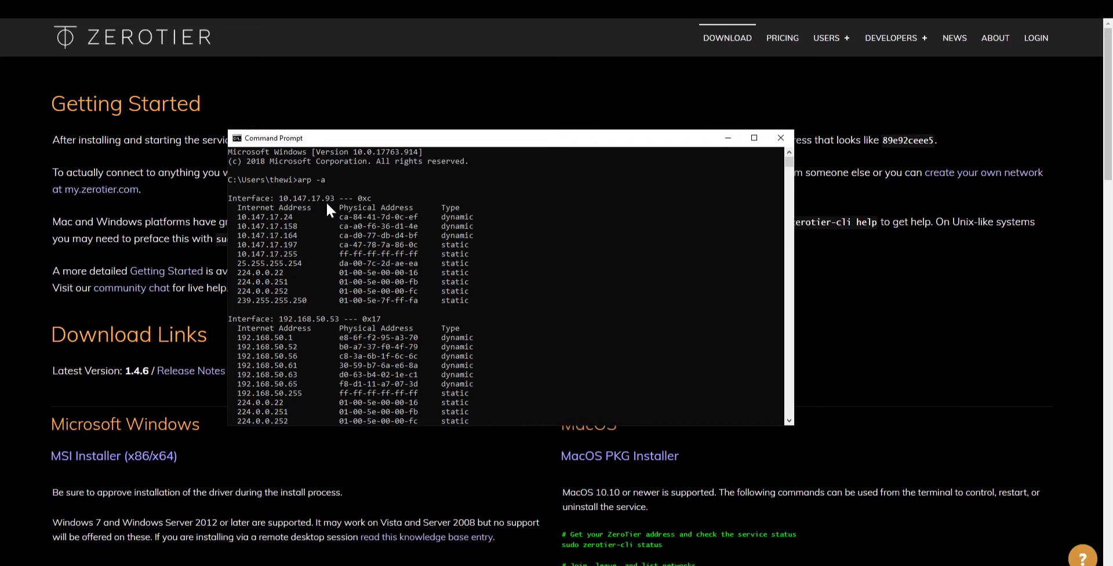
{"action": "scroll", "coordinate": [357, 263], "scroll_direction": "down", "scroll_amount": 1}
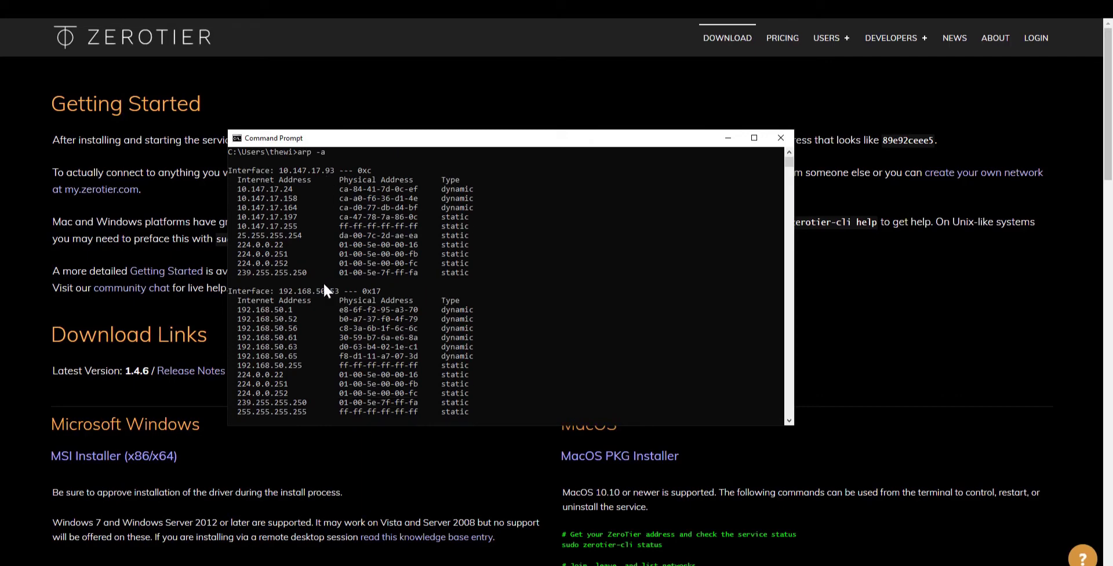
{"action": "scroll", "coordinate": [358, 317], "scroll_direction": "down", "scroll_amount": 4}
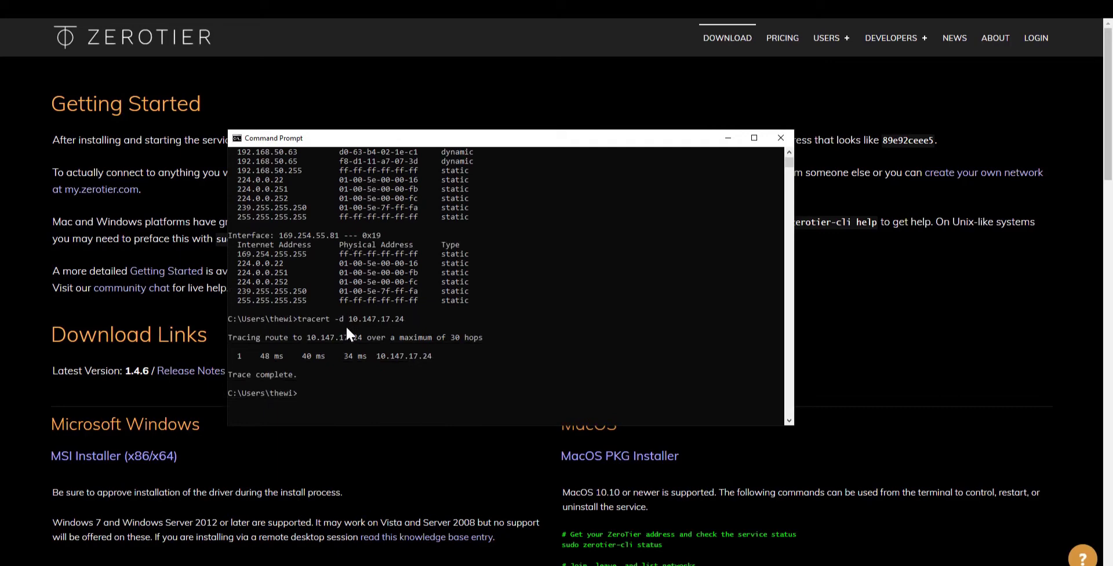
- Scroll the Command Prompt's arp -a and tracert output from top to bottom
{"action": "scroll", "coordinate": [475, 318], "scroll_direction": "up", "scroll_amount": 8}
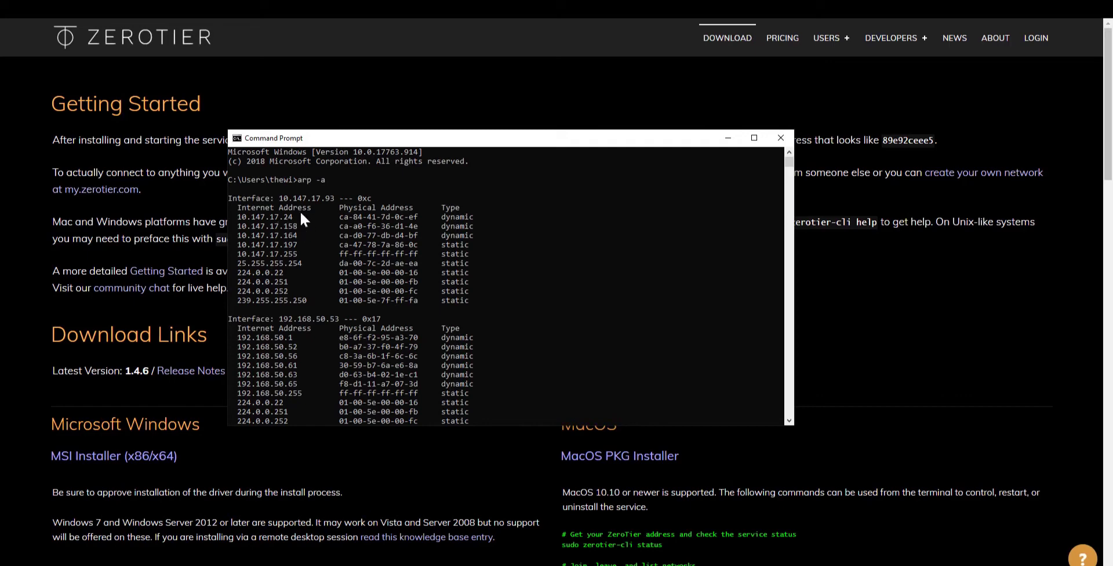
{"action": "scroll", "coordinate": [307, 221], "scroll_direction": "down", "scroll_amount": 10}
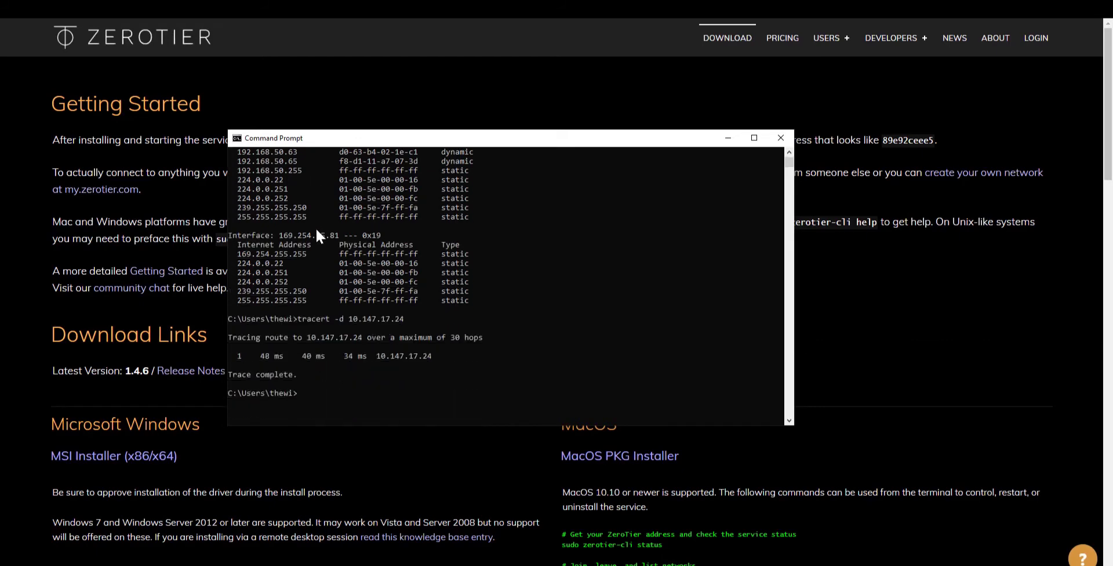
{"action": "scroll", "coordinate": [313, 241], "scroll_direction": "down", "scroll_amount": 1}
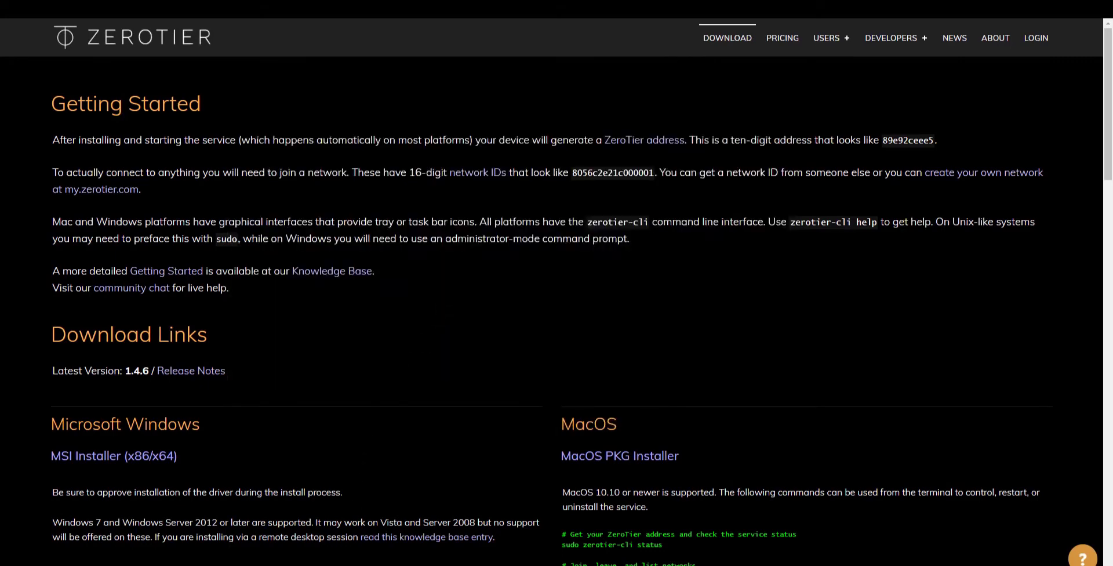
- Show the ZeroTier.pdf 10.147.17.0/24 peering diagram in Edge, then return to the tracert console
{"action": "key", "text": "alt+Tab"}
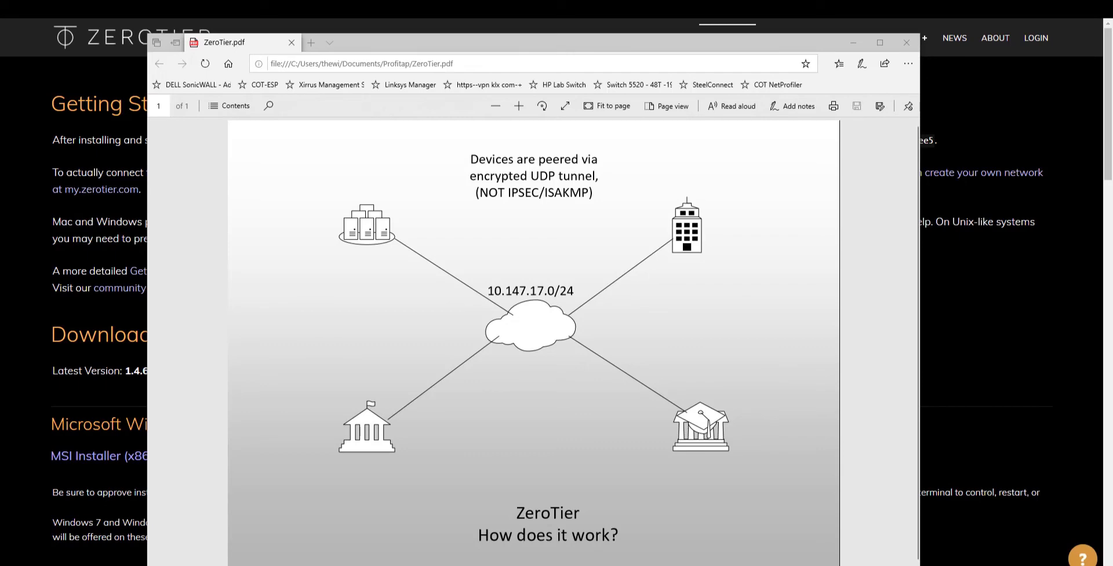
{"action": "key", "text": "alt+Tab"}
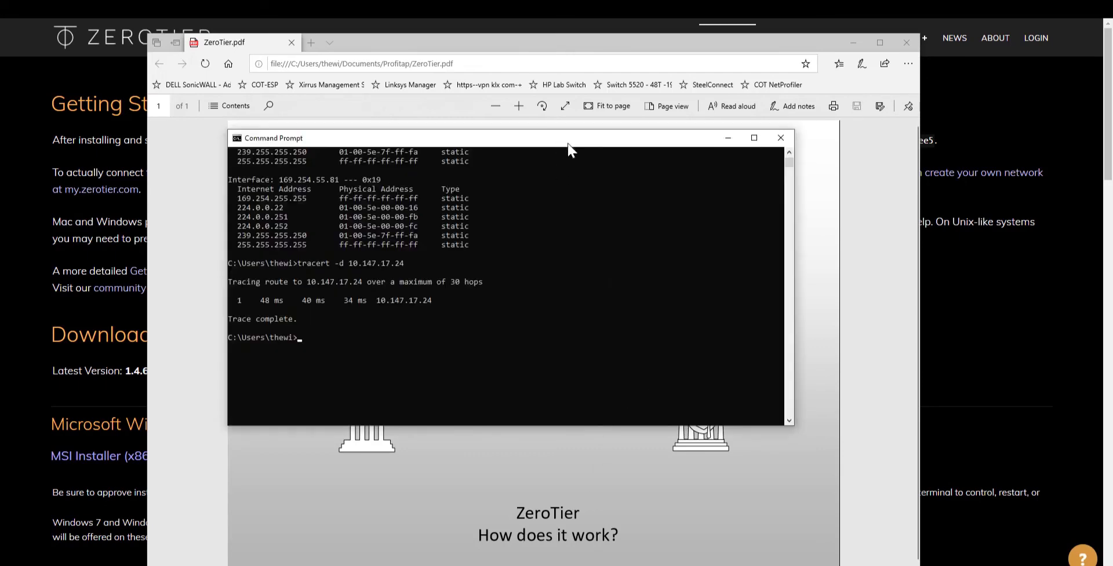
- Move the Command Prompt beside the ZeroTier.pdf diagram, scroll to its tracert, then minimize it
{"action": "left_click_drag", "start_coordinate": [567, 141], "coordinate": [839, 289]}
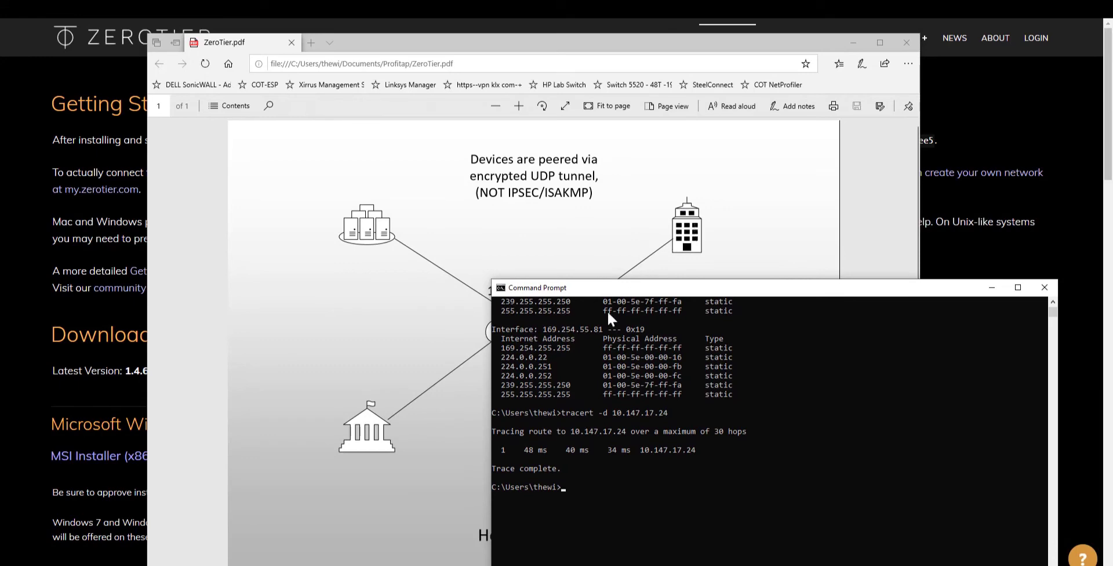
{"action": "scroll", "coordinate": [638, 354], "scroll_direction": "up", "scroll_amount": 15}
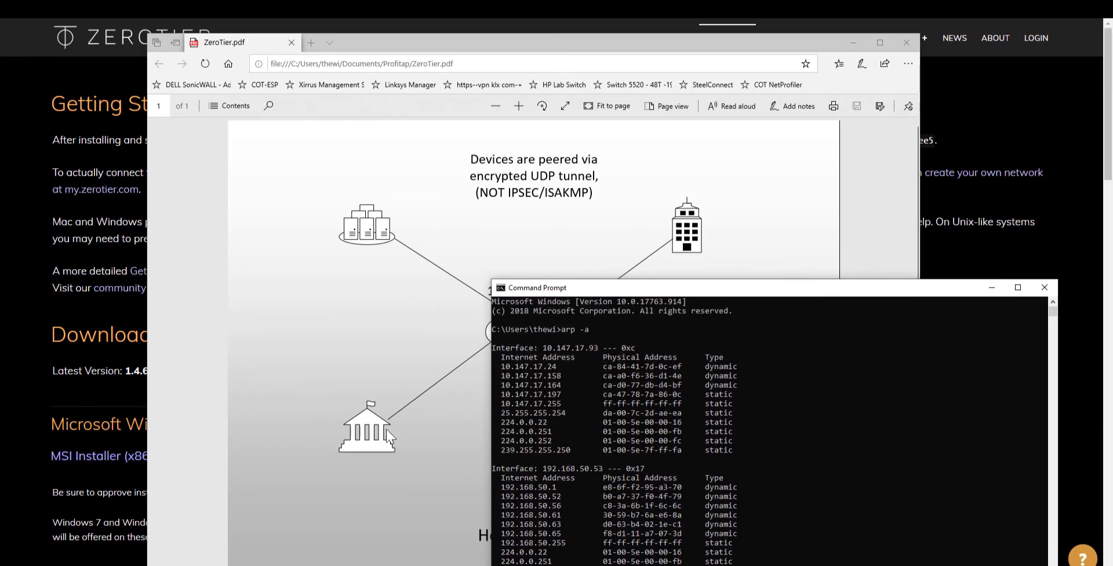
{"action": "left_click_drag", "start_coordinate": [791, 285], "coordinate": [774, 273]}
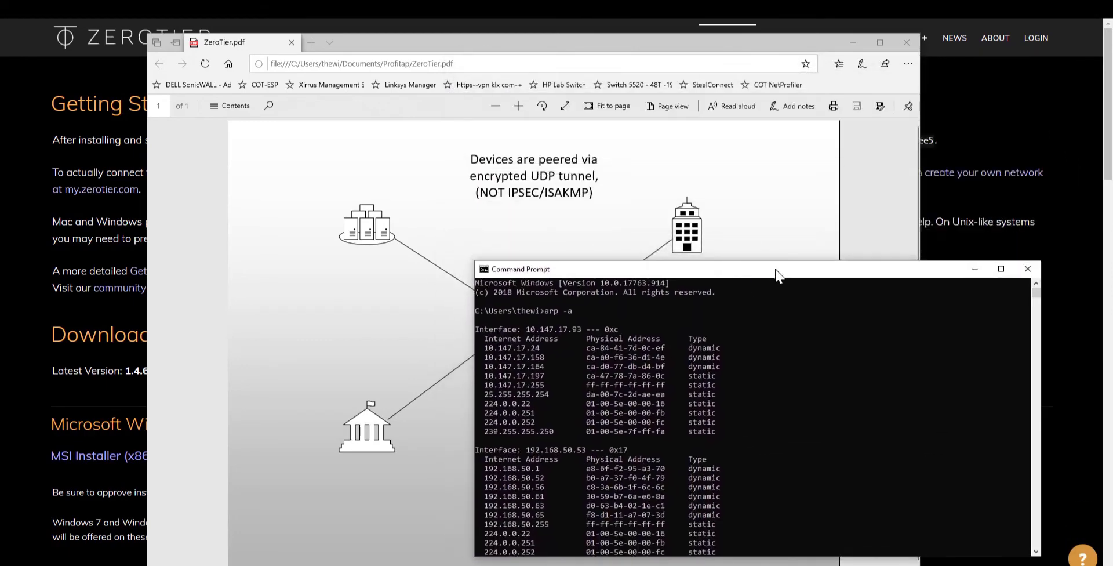
{"action": "left_click", "coordinate": [1036, 297]}
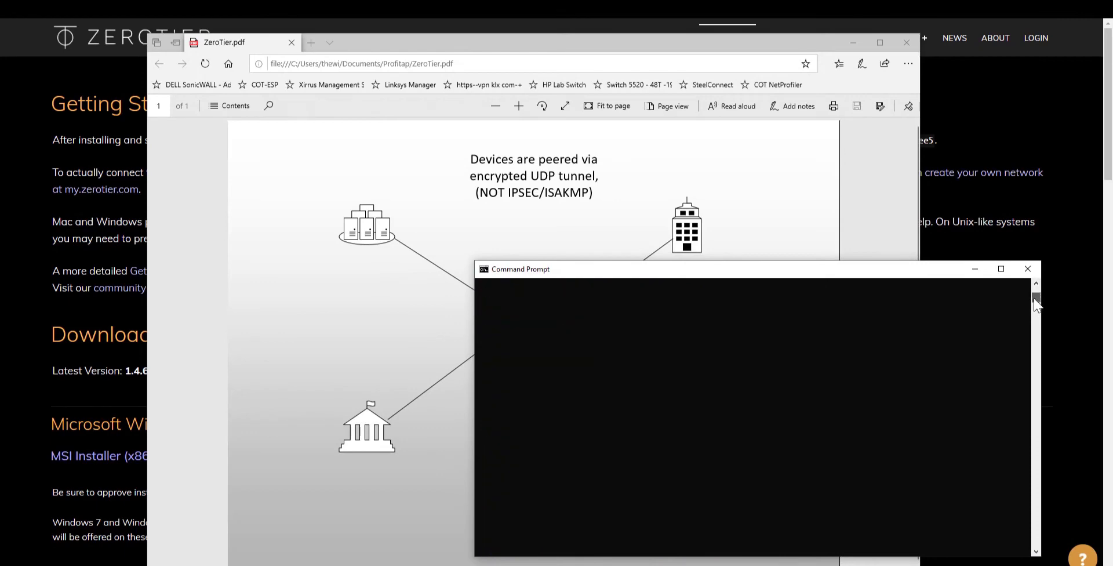
{"action": "left_click", "coordinate": [1035, 296]}
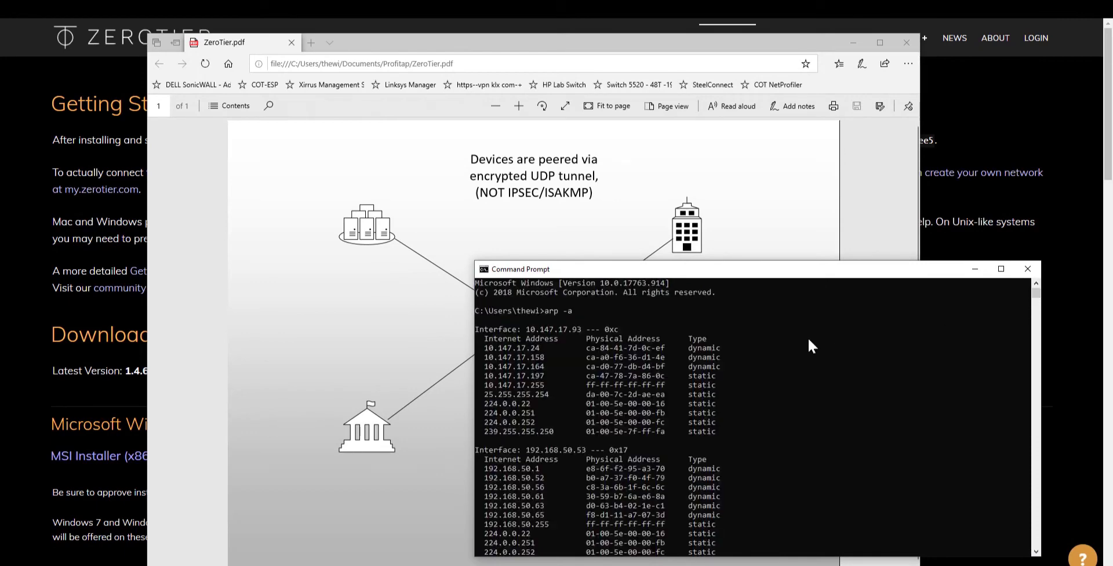
{"action": "scroll", "coordinate": [811, 340], "scroll_direction": "down", "scroll_amount": 5}
{"action": "scroll", "coordinate": [810, 345], "scroll_direction": "down", "scroll_amount": 4}
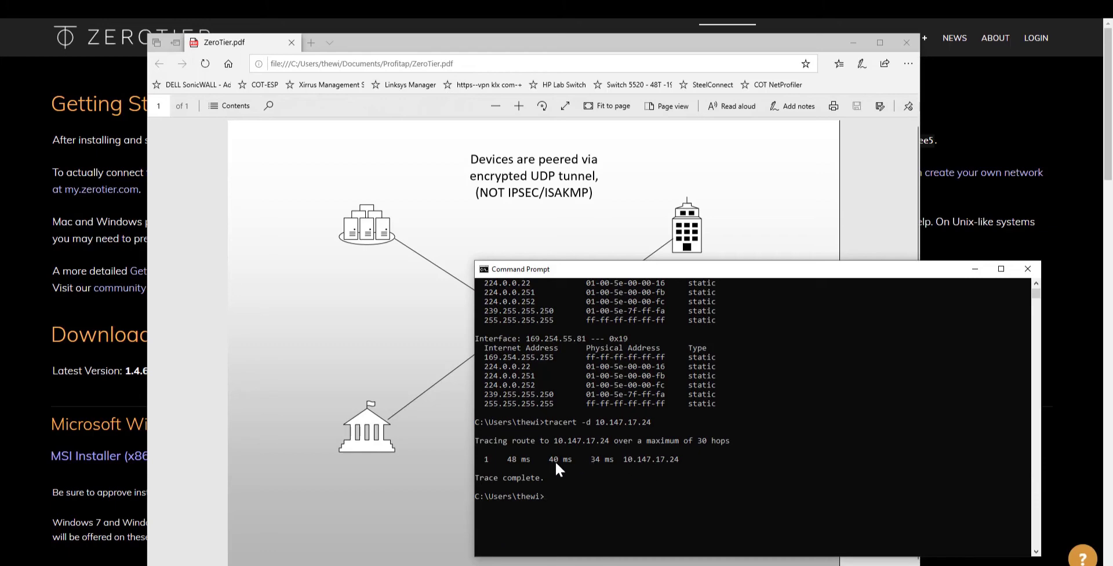
{"action": "left_click", "coordinate": [975, 269]}
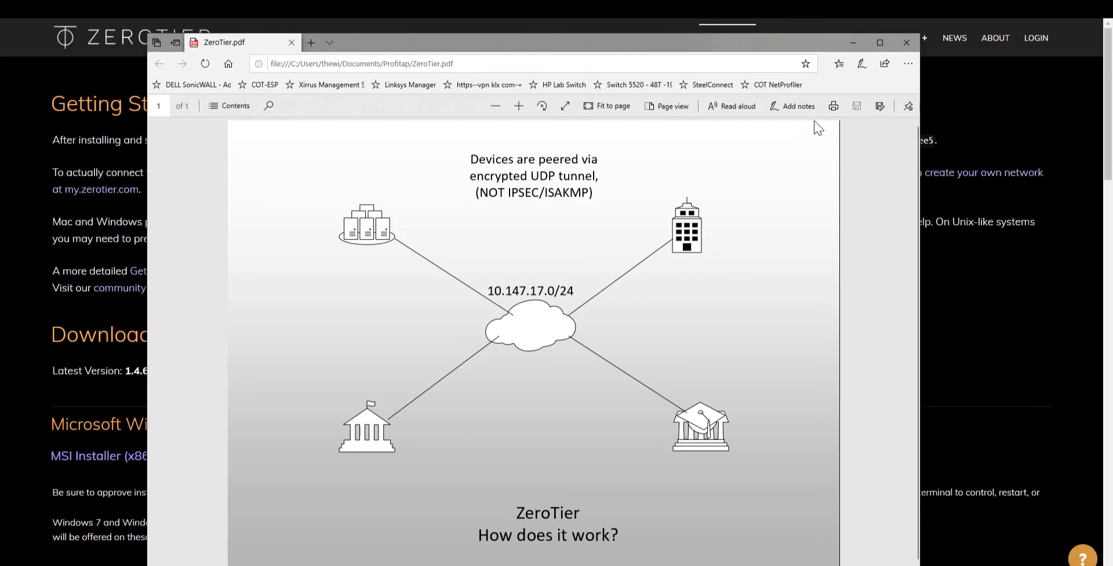
- Minimize Edge and show the IOTA Home traffic dashboard
{"action": "left_click", "coordinate": [853, 43]}
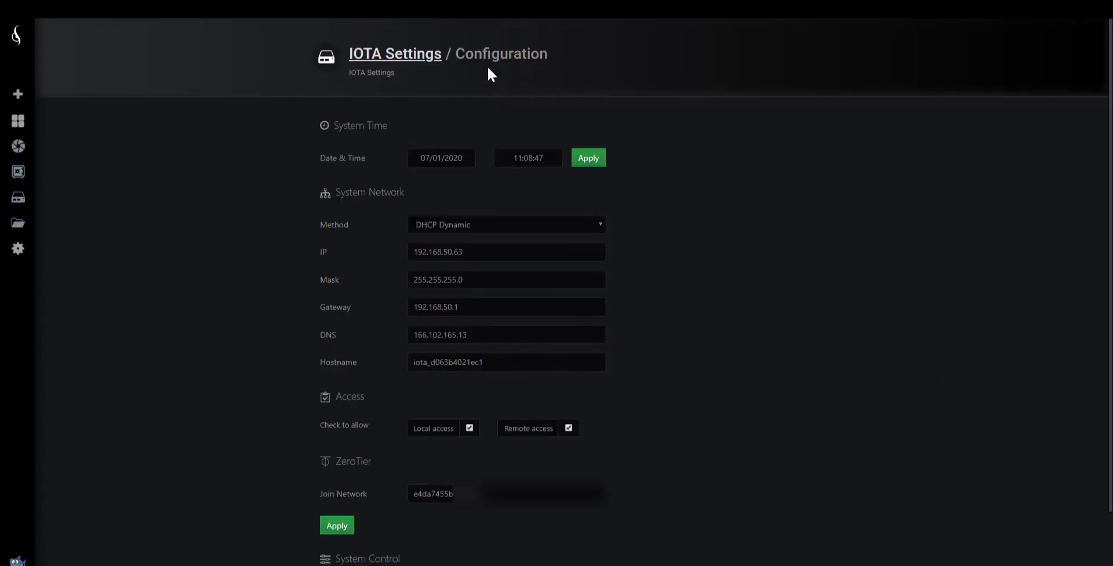
{"action": "mouse_move", "coordinate": [17, 120]}
{"action": "left_click", "coordinate": [58, 142]}
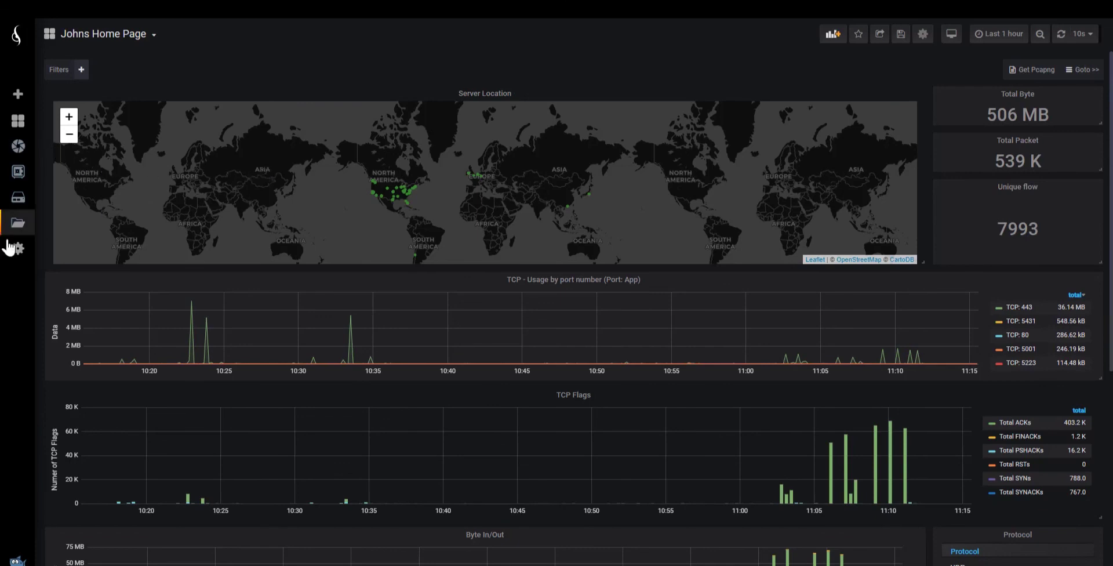
- Check the IOTA Configuration's ZeroTier join-network settings, then return to the Home dashboard
{"action": "mouse_move", "coordinate": [19, 203]}
{"action": "left_click", "coordinate": [51, 220]}
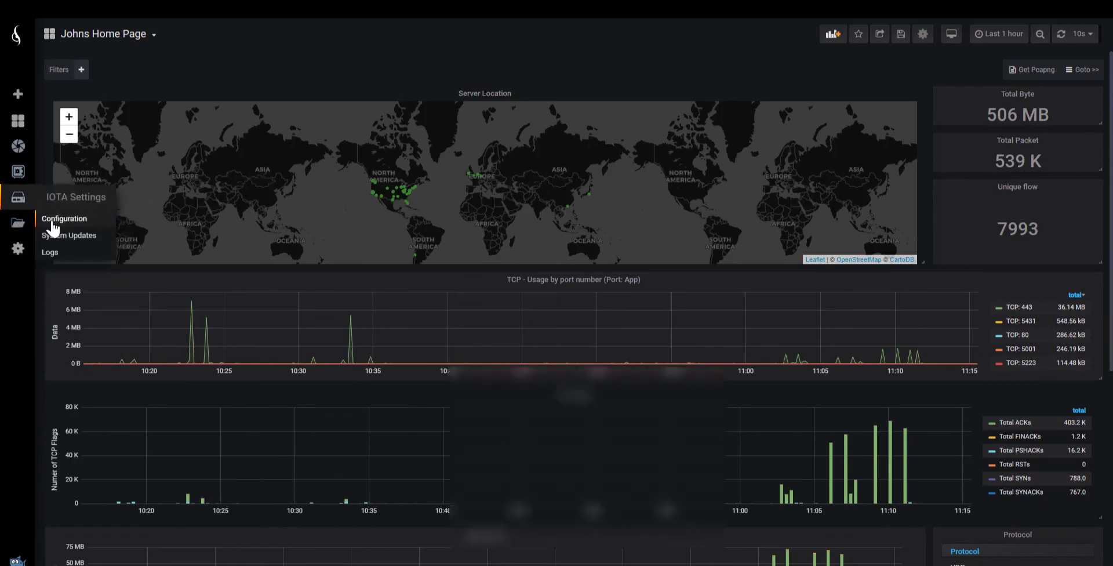
{"action": "scroll", "coordinate": [168, 270], "scroll_direction": "down", "scroll_amount": 3}
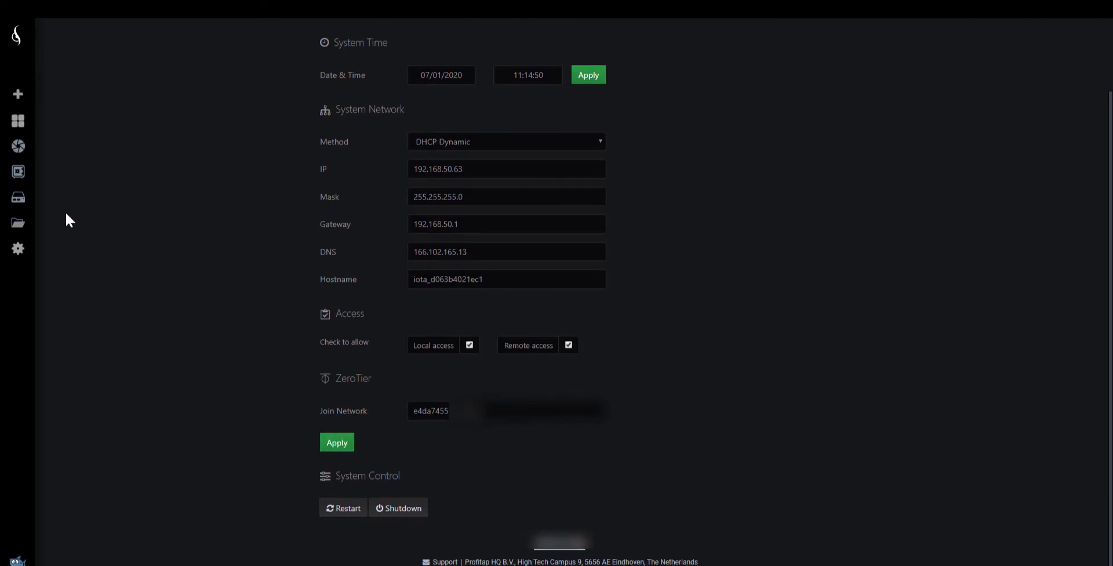
{"action": "left_click", "coordinate": [32, 119]}
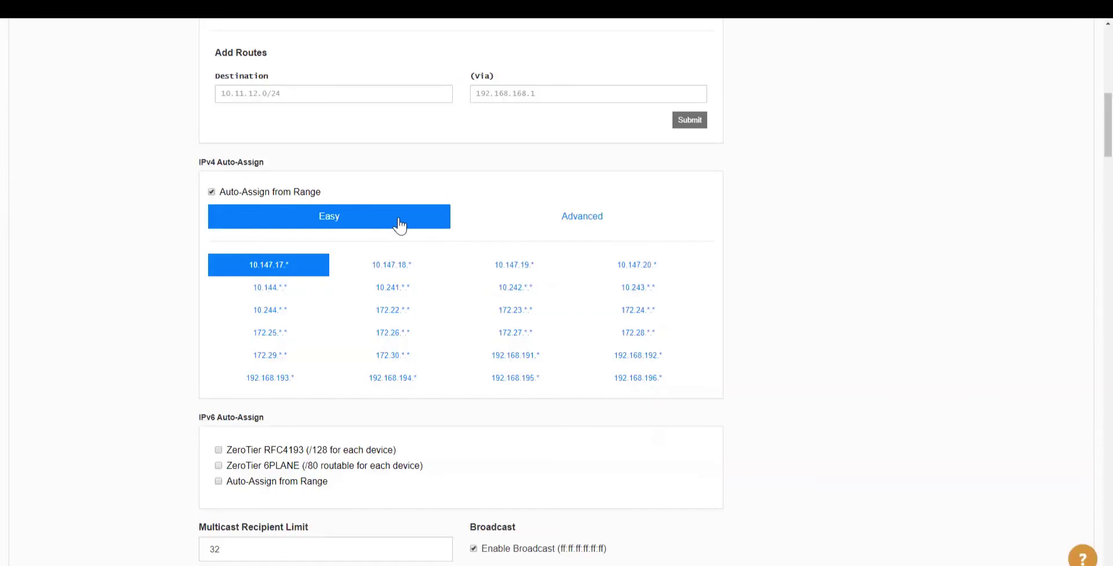
- Scroll the Tier3 Members table to Tier3_IOTA at 10.147.17.197 and the auto-assign settings
{"action": "scroll", "coordinate": [400, 225], "scroll_direction": "down", "scroll_amount": 10}
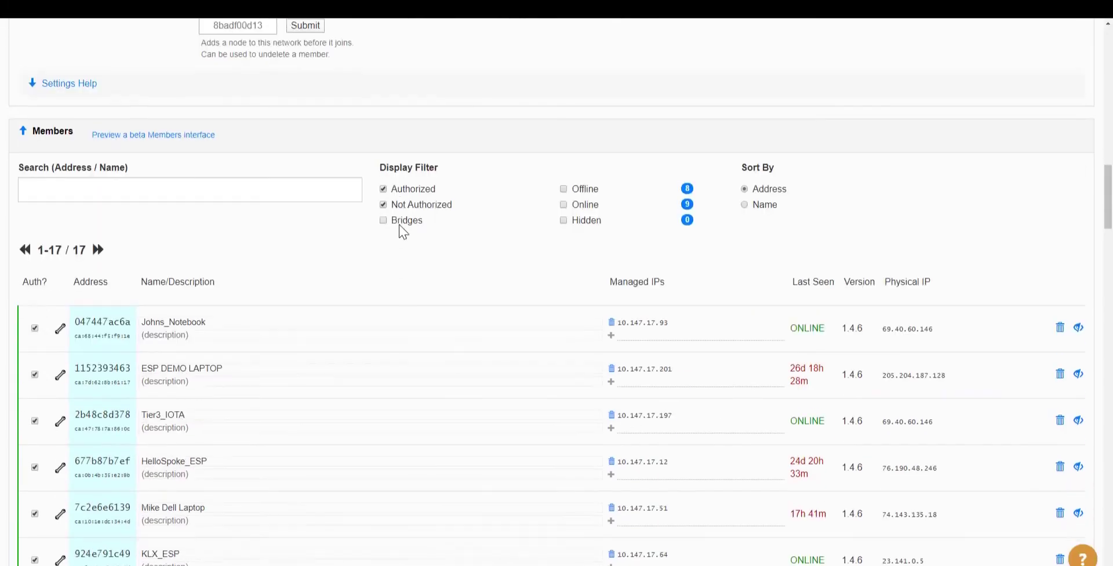
{"action": "scroll", "coordinate": [400, 225], "scroll_direction": "down", "scroll_amount": 4}
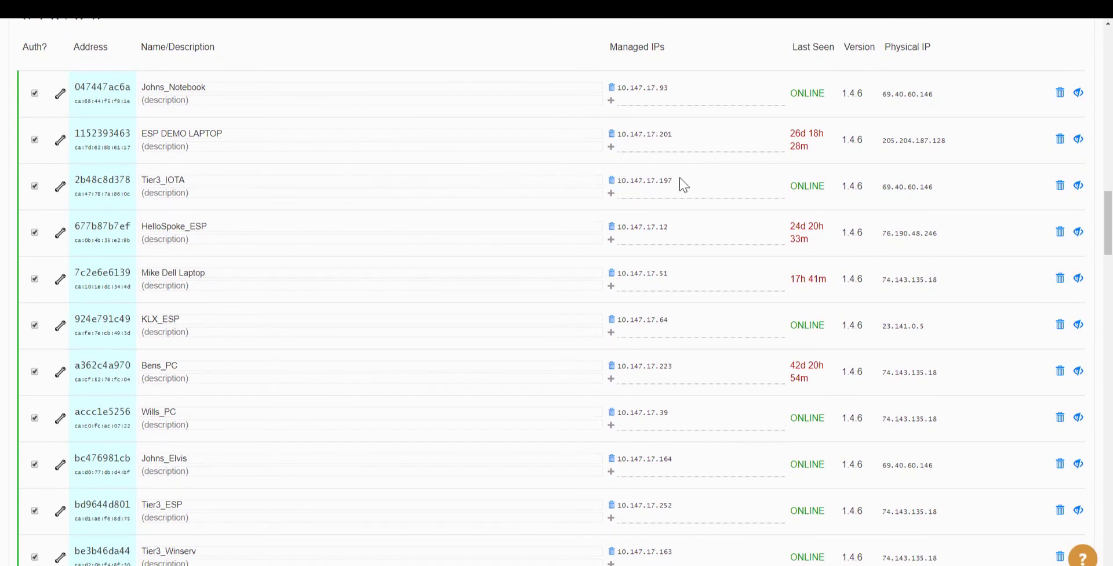
{"action": "scroll", "coordinate": [518, 228], "scroll_direction": "down", "scroll_amount": 7}
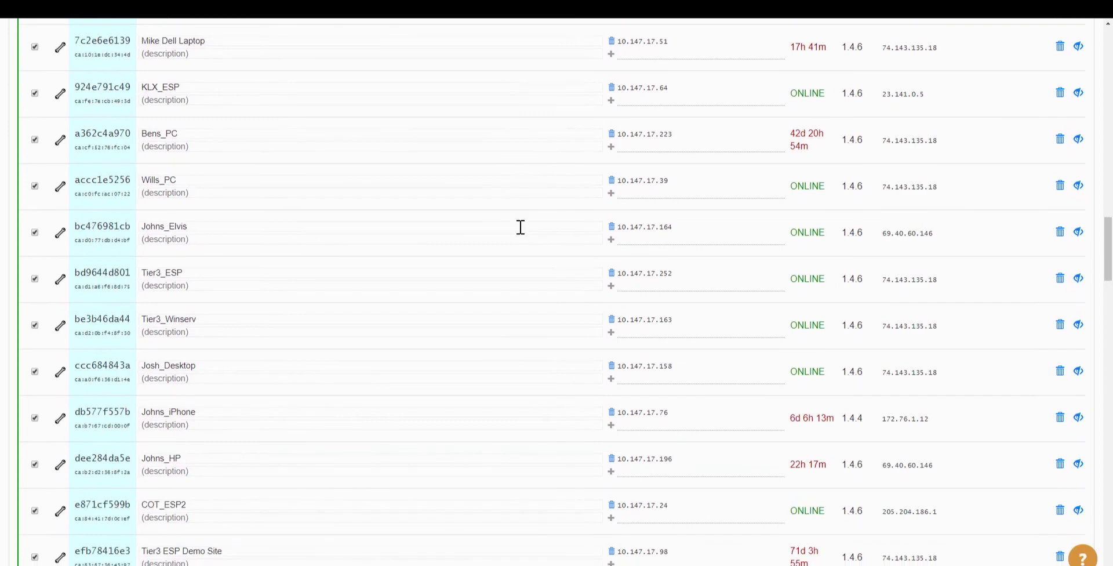
{"action": "scroll", "coordinate": [517, 228], "scroll_direction": "down", "scroll_amount": 2}
{"action": "scroll", "coordinate": [517, 227], "scroll_direction": "up", "scroll_amount": 13}
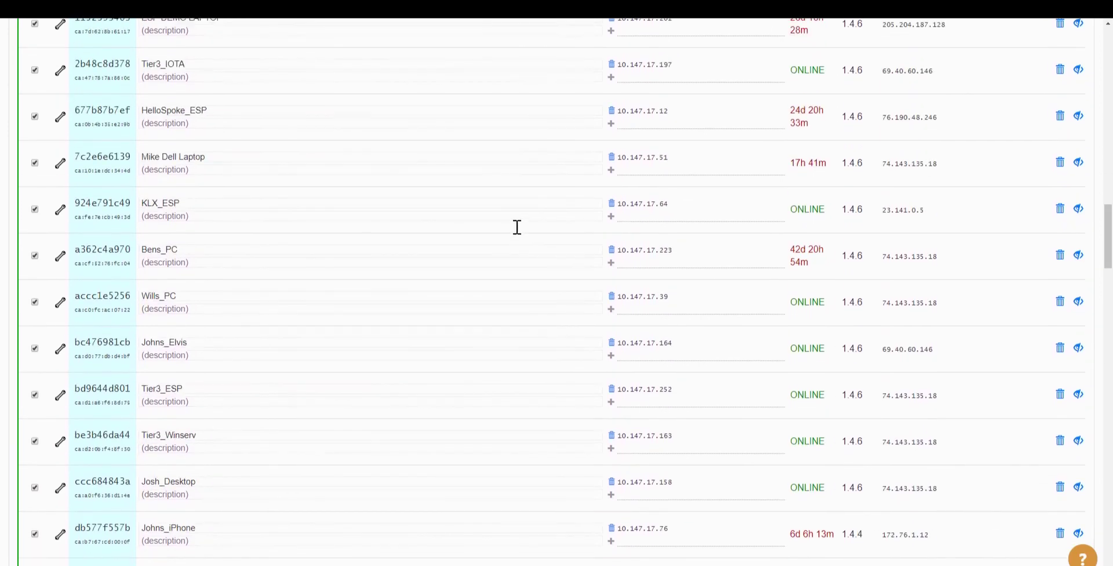
{"action": "scroll", "coordinate": [517, 227], "scroll_direction": "up", "scroll_amount": 12}
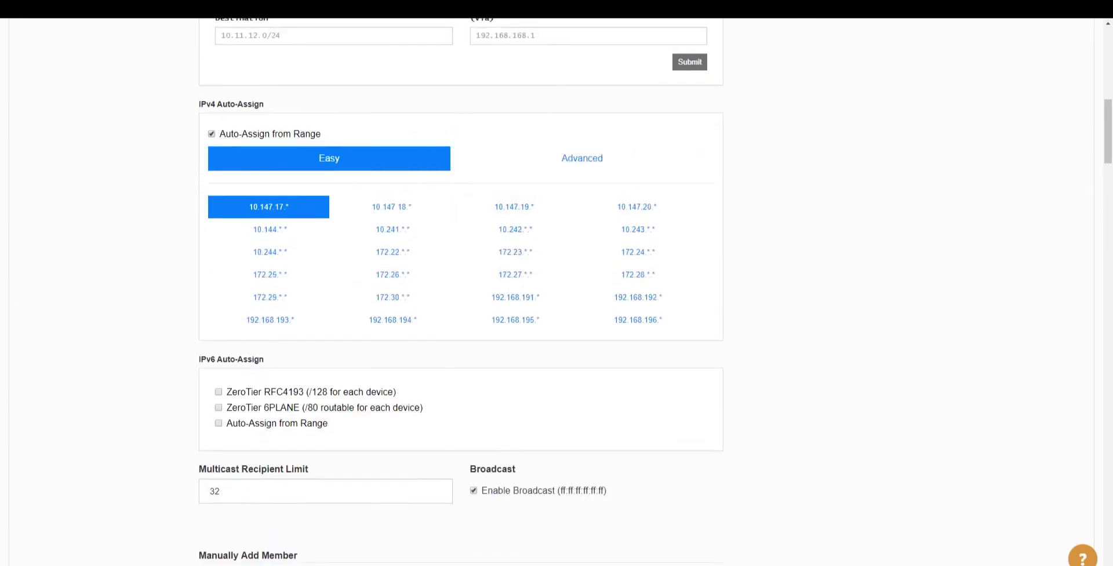